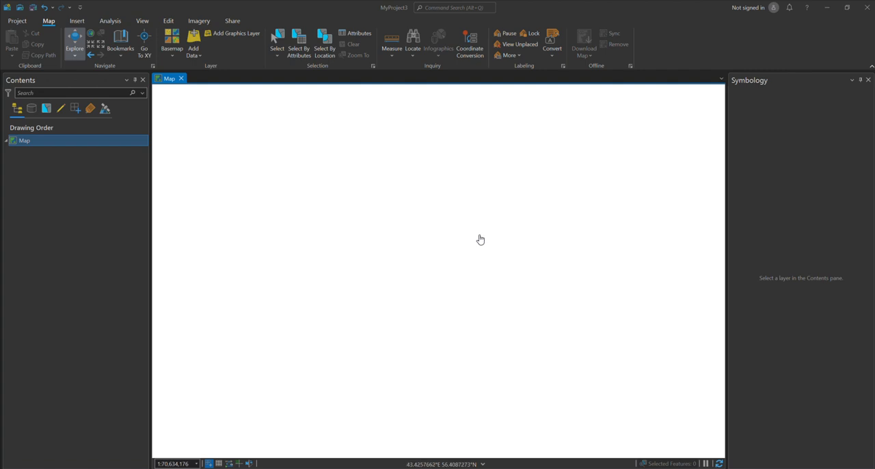
Switch to the DIVA-GIS data page in the browser and choose Pakistan as the country
left_click_drag(813, 92, 496, 97)
left_click(797, 96)
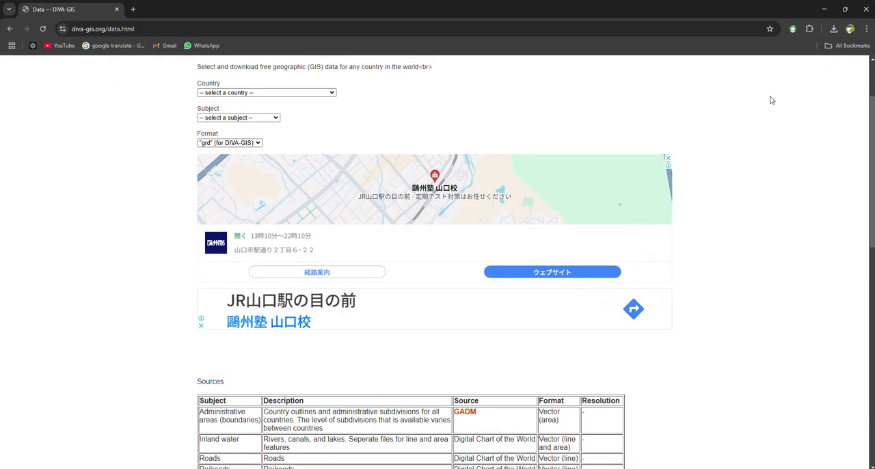
left_click(297, 94)
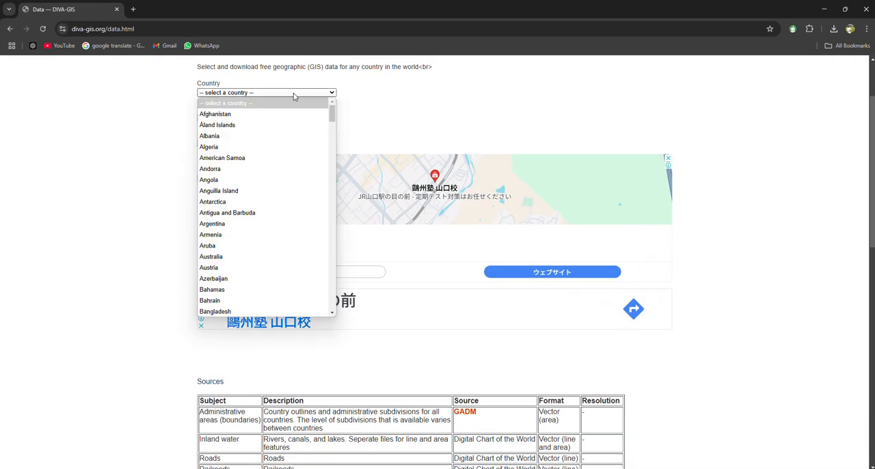
left_click(307, 92)
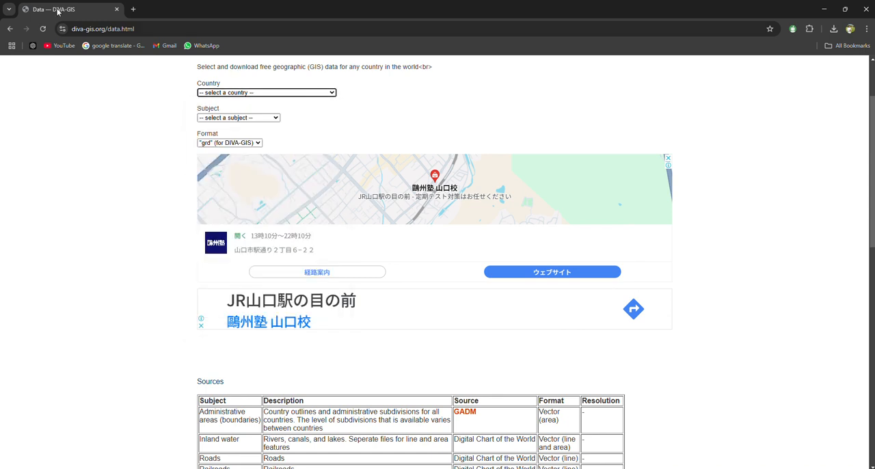
left_click(279, 93)
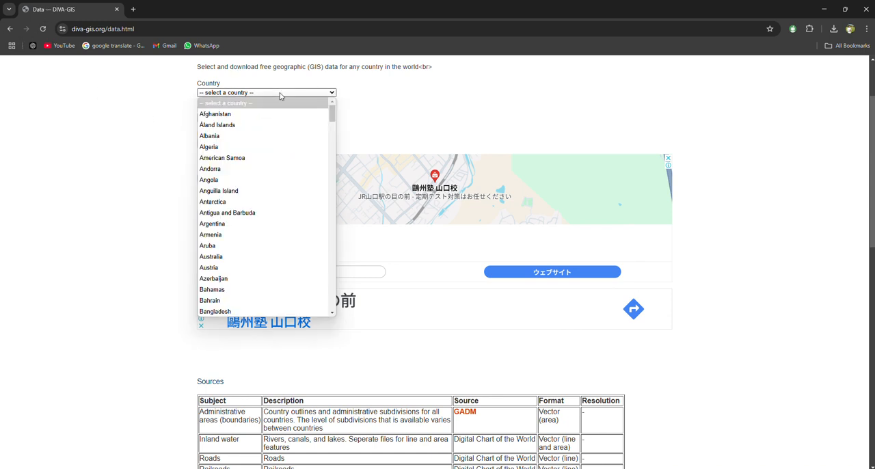
scroll(267, 254, "down", 5)
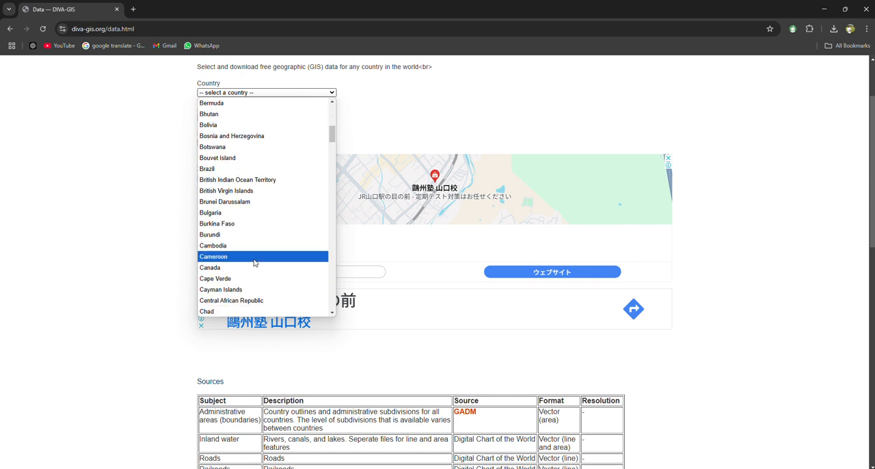
key("p")
left_click(245, 318)
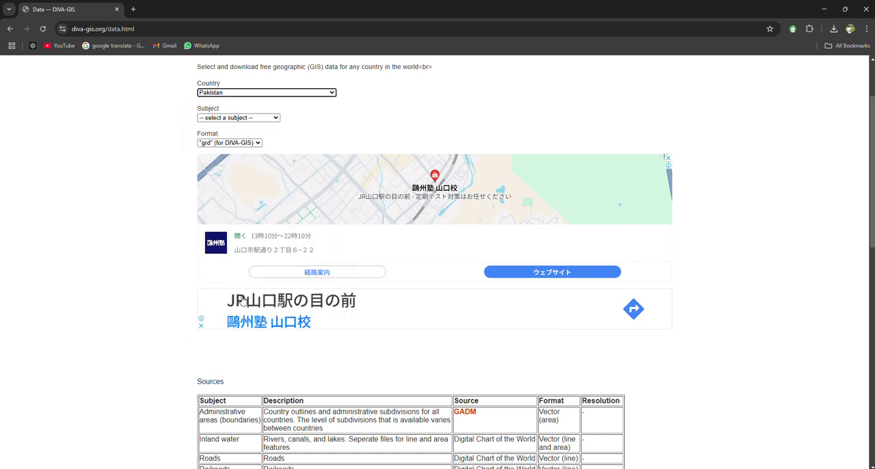
Choose Administrative areas as the download subject, and close the DIVA-GIS browser window
left_click(249, 120)
left_click(226, 139)
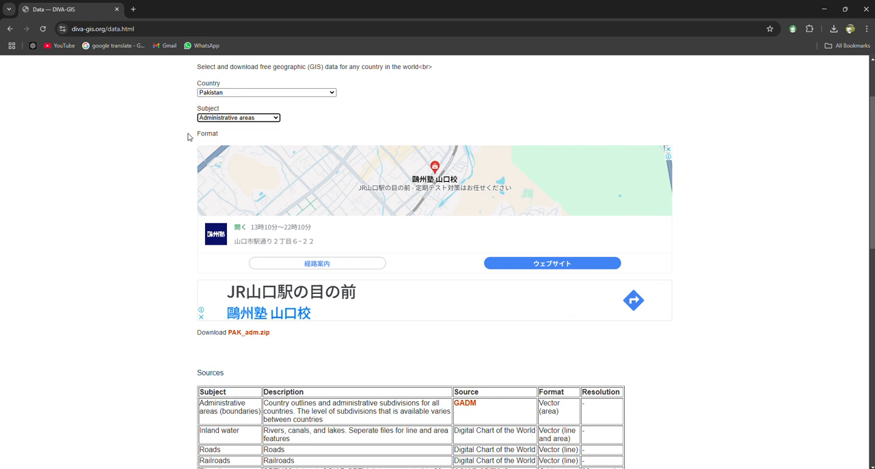
left_click(866, 10)
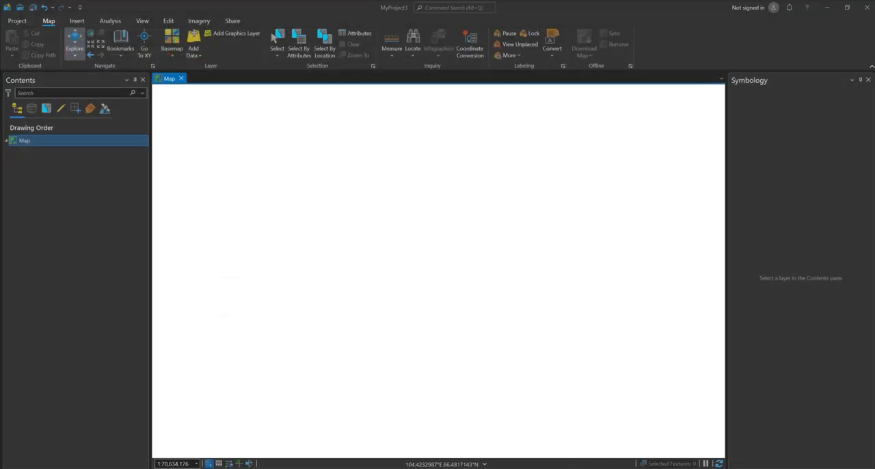
Examine the Mukhbir Reported Crimes dataset page and its crimes_reported_in_pakistan.csv resource, and return to the map project
left_click_drag(874, 68, 298, 79)
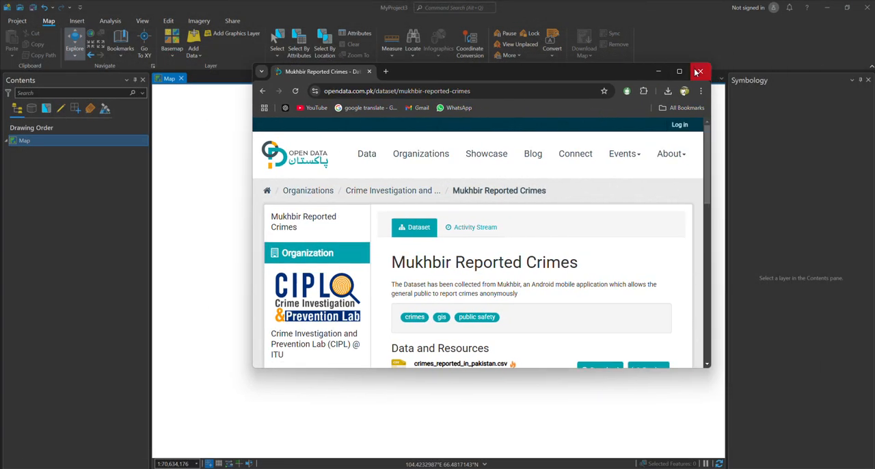
scroll(312, 167, "down", 3)
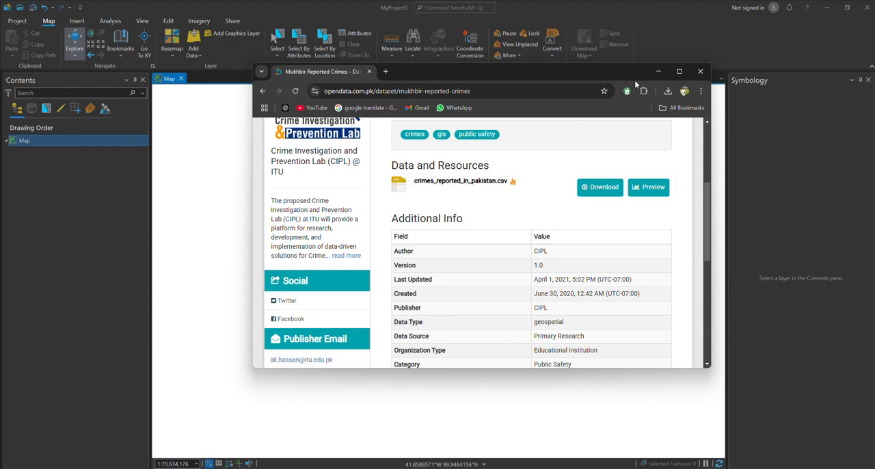
left_click(658, 72)
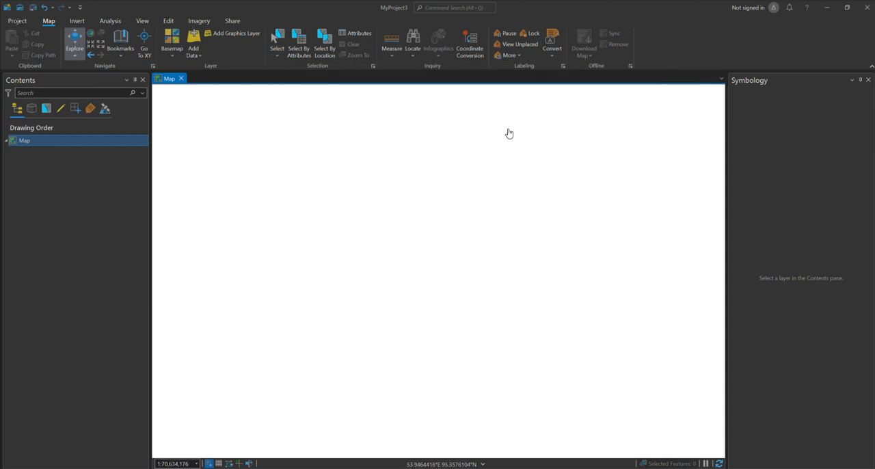
Start adding data and browse from Downloads through Arc GIS Pro Data of Pakistan Geology and Pakistan Shape files to the Pakistan Admistration folder
left_click(194, 39)
double_click(446, 197)
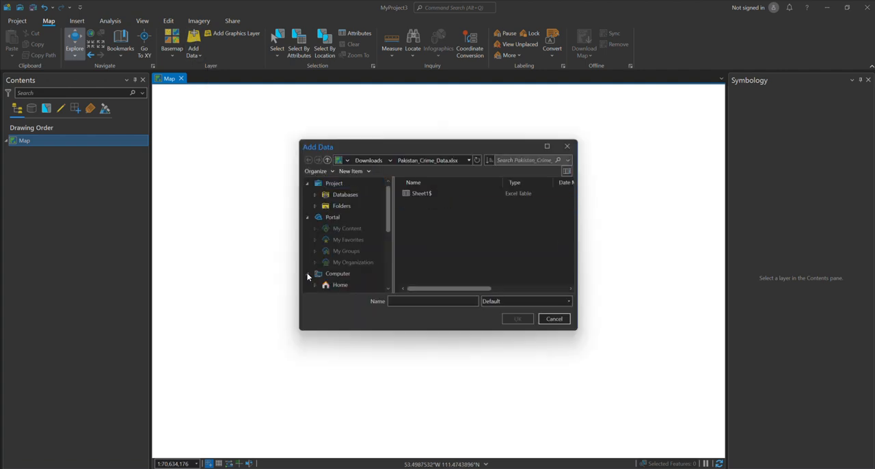
scroll(323, 260, "down", 6)
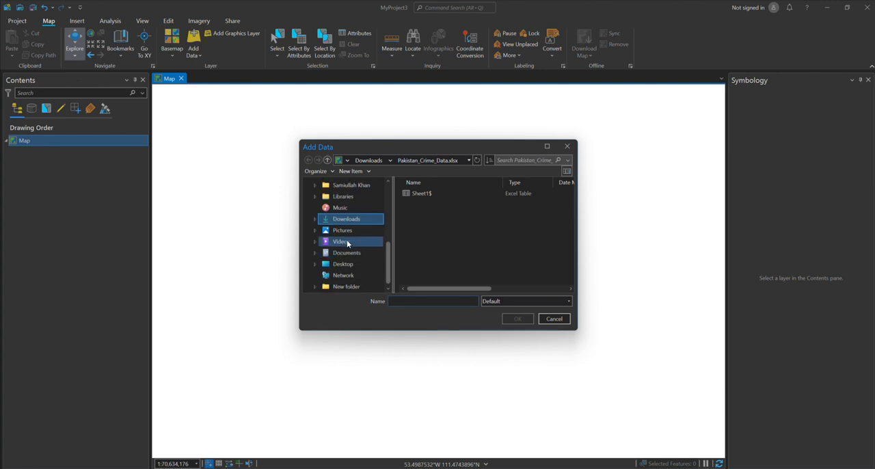
scroll(344, 220, "up", 2)
scroll(345, 223, "down", 2)
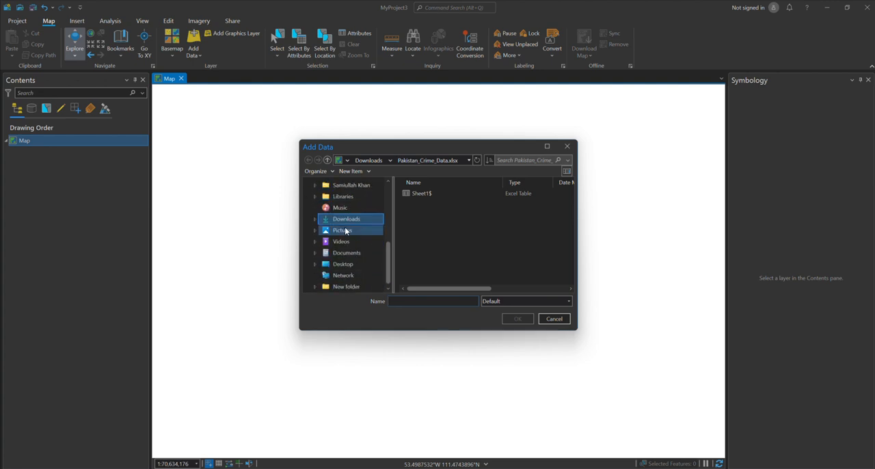
left_click(343, 219)
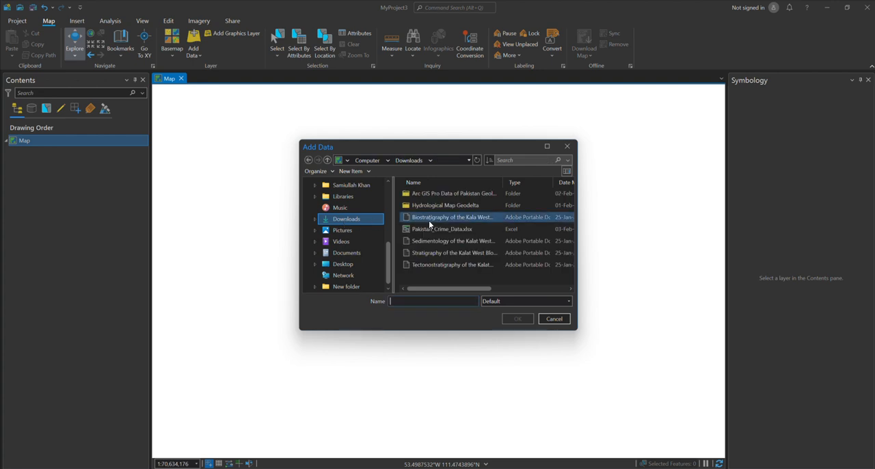
double_click(434, 193)
left_click(430, 208)
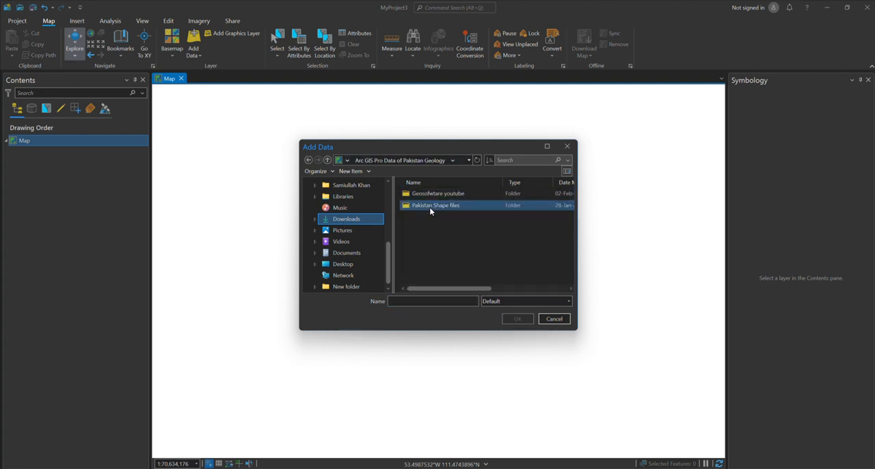
double_click(427, 207)
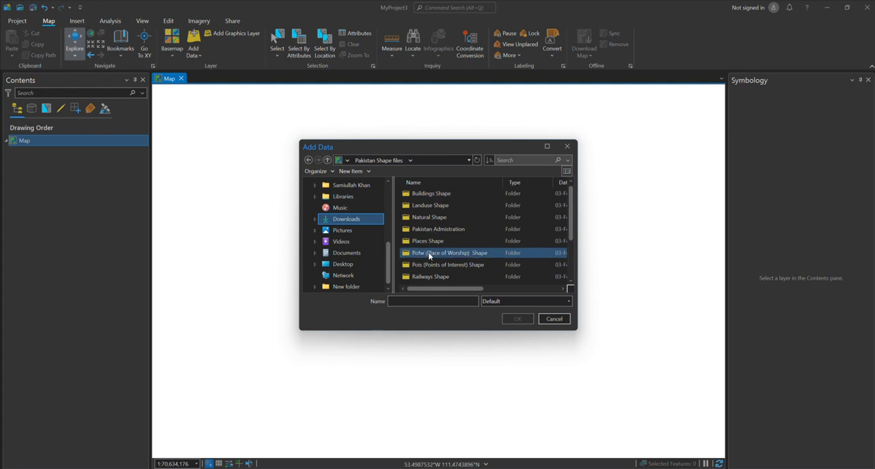
double_click(419, 229)
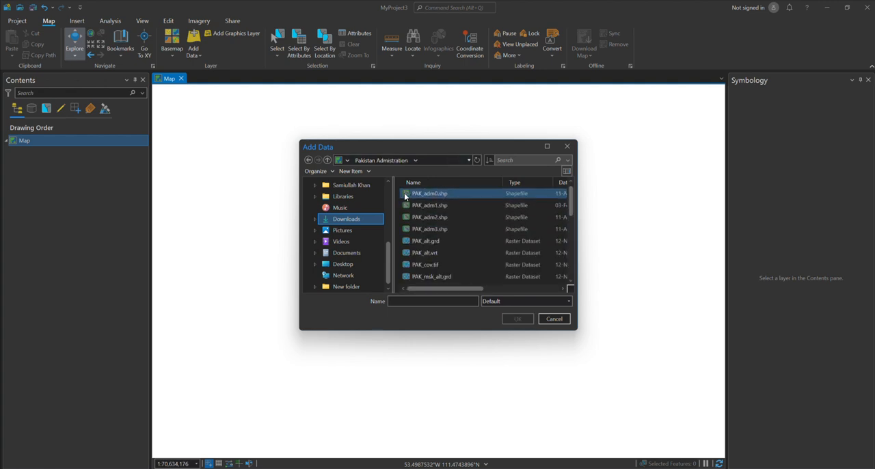
Add the shapefiles PAK_adm0.shp, PAK_adm1.shp, PAK_adm2.shp and PAK_adm3.shp to the map
left_click(422, 195)
left_click(426, 229, "shift")
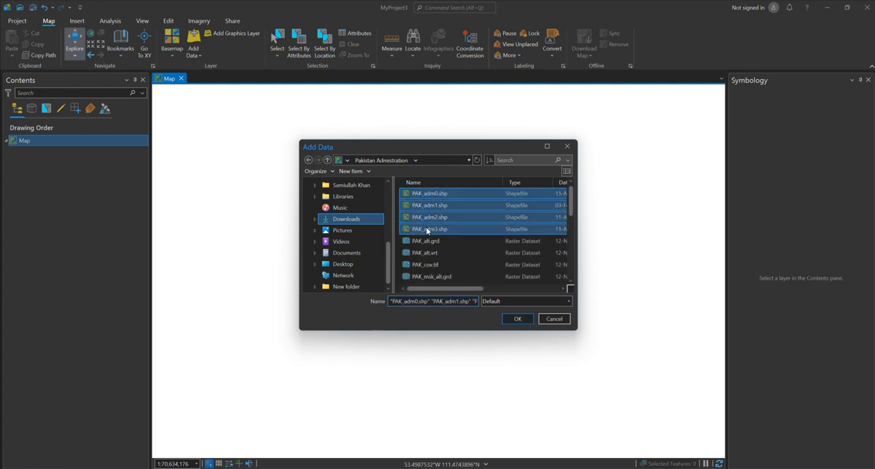
left_click(510, 319)
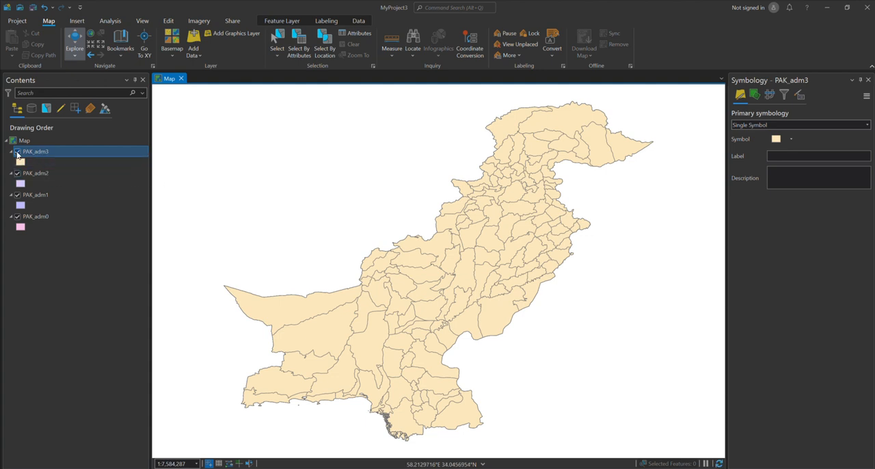
Hide the PAK_adm2, PAK_adm1 and PAK_adm0 layers, leaving only PAK_adm3 displayed
left_click(17, 153)
left_click(17, 153)
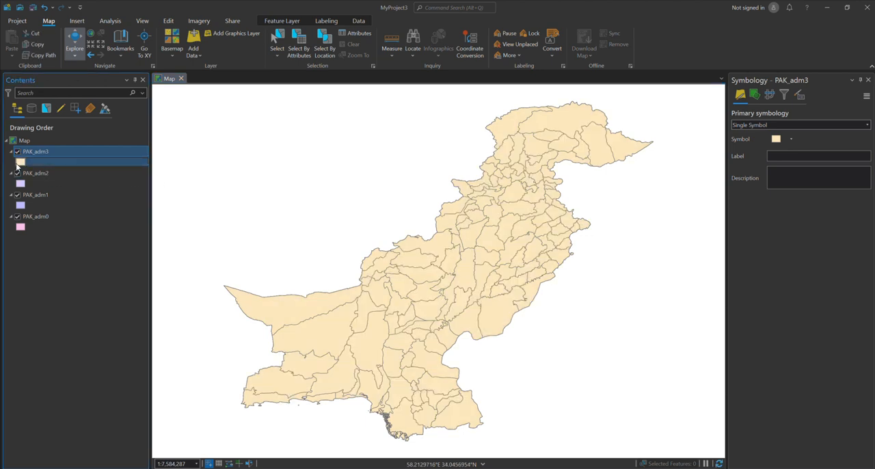
left_click(17, 194)
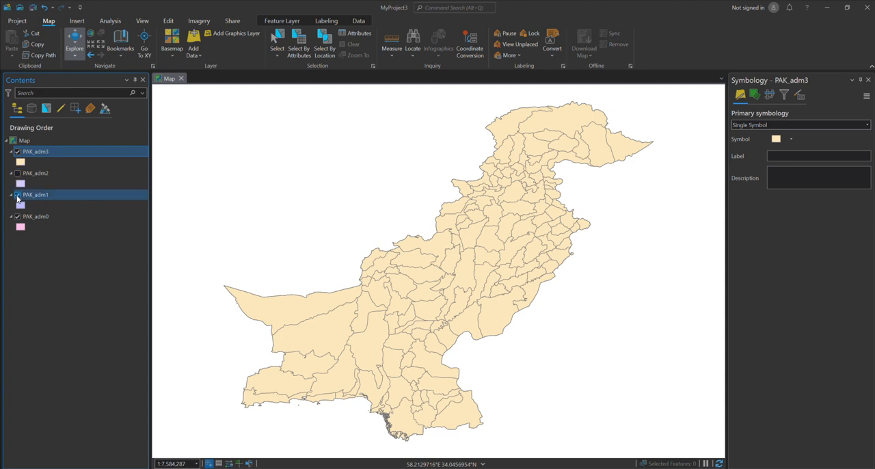
left_click(17, 216)
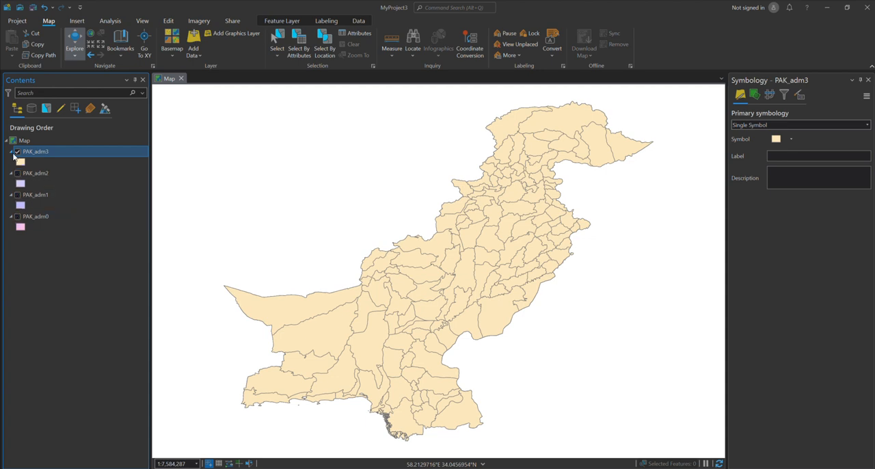
Examine the PAK_adm3 and PAK_adm2 boundaries one at a time, hiding each layer after viewing it
left_click(17, 153)
left_click(17, 153)
left_click(17, 152)
left_click(17, 174)
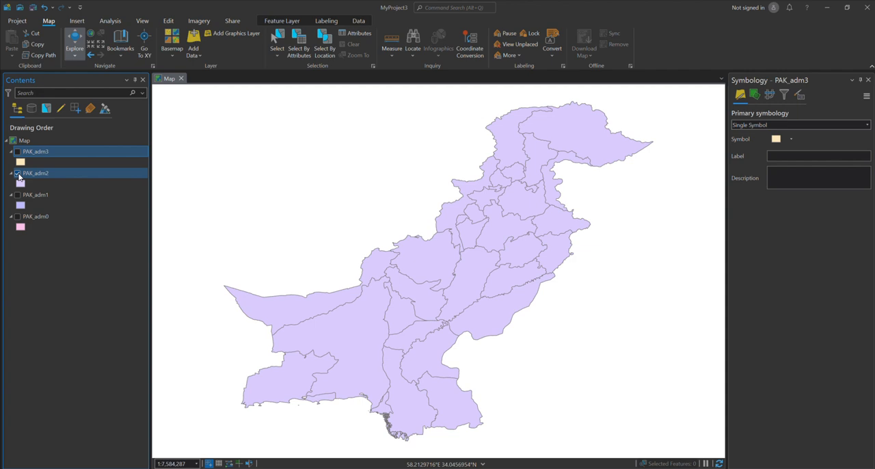
left_click(18, 173)
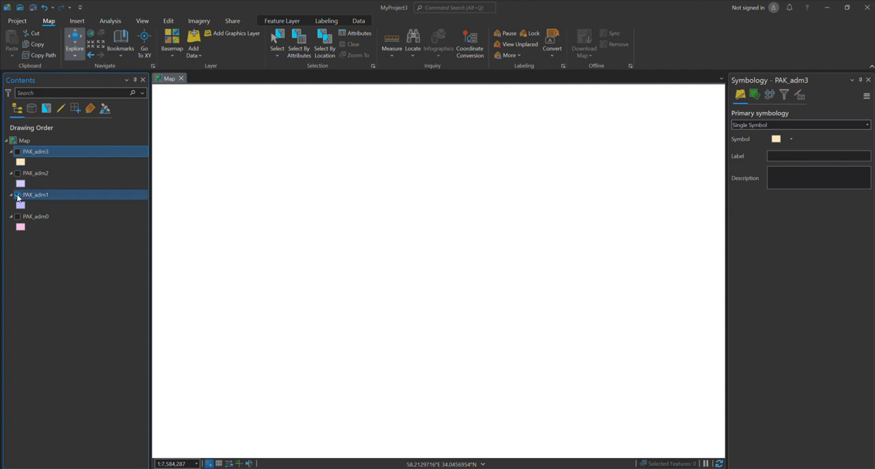
Compare the PAK_adm1 and PAK_adm0 boundaries, and leave only the PAK_adm1 layer displayed
left_click(17, 196)
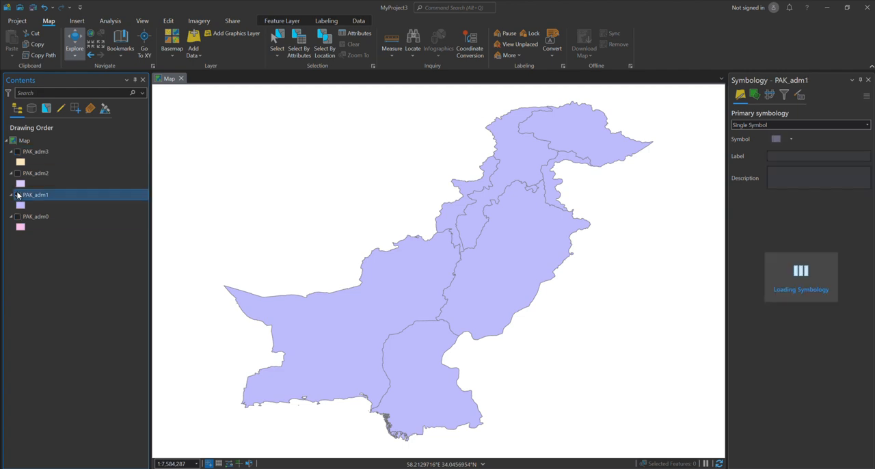
left_click(17, 216)
left_click(17, 196)
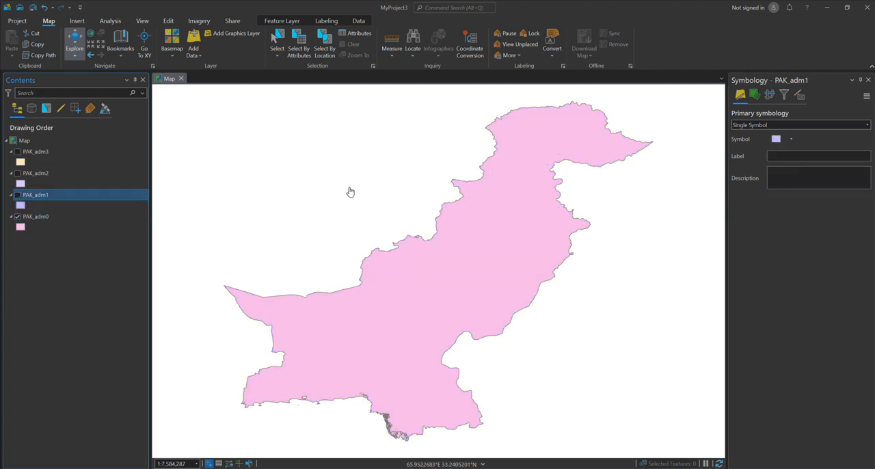
left_click_drag(510, 242, 497, 245)
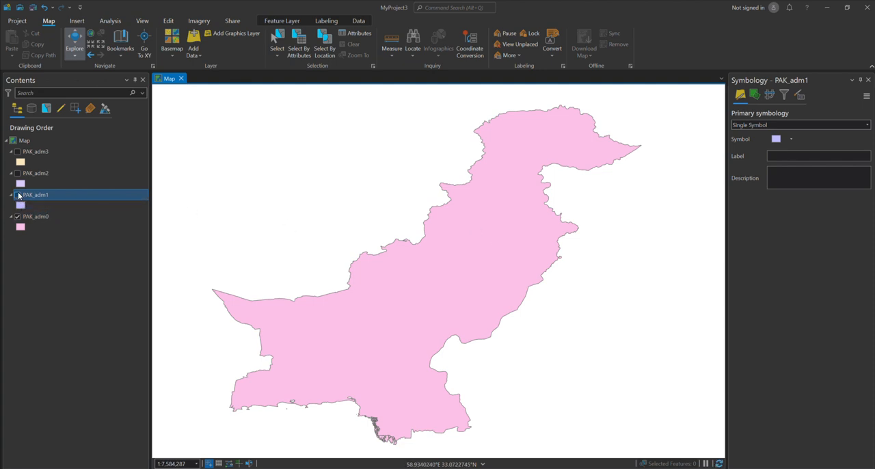
left_click(17, 195)
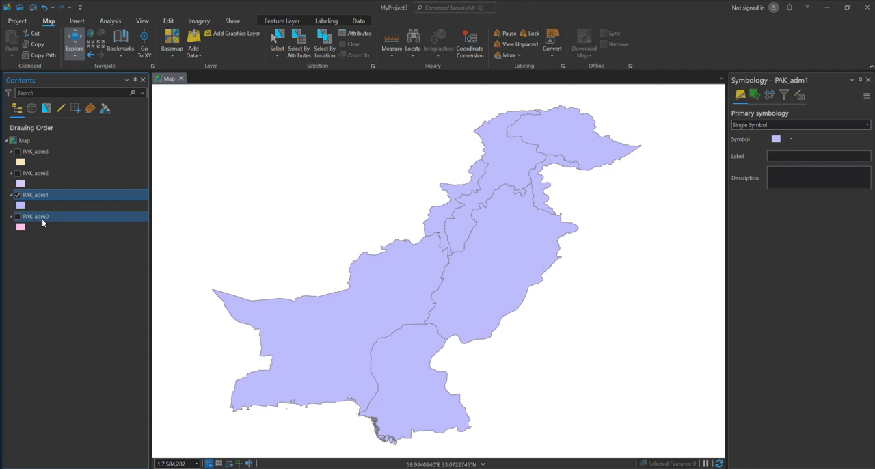
Remove the PAK_adm0, PAK_adm2 and PAK_adm3 layers from the map
right_click(42, 219)
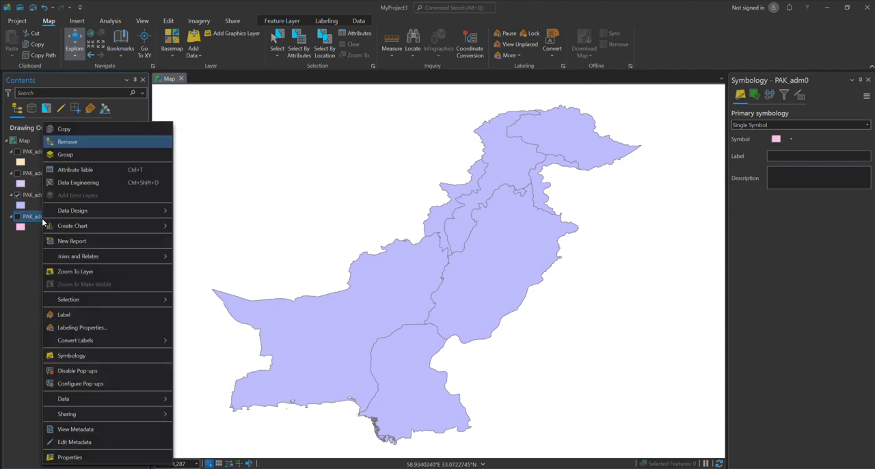
left_click(65, 142)
left_click(34, 173)
right_click(35, 176)
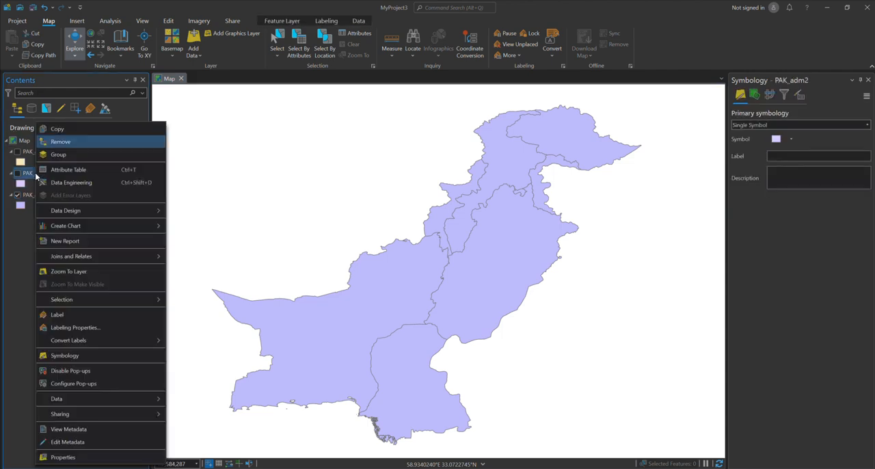
left_click(60, 142)
right_click(39, 154)
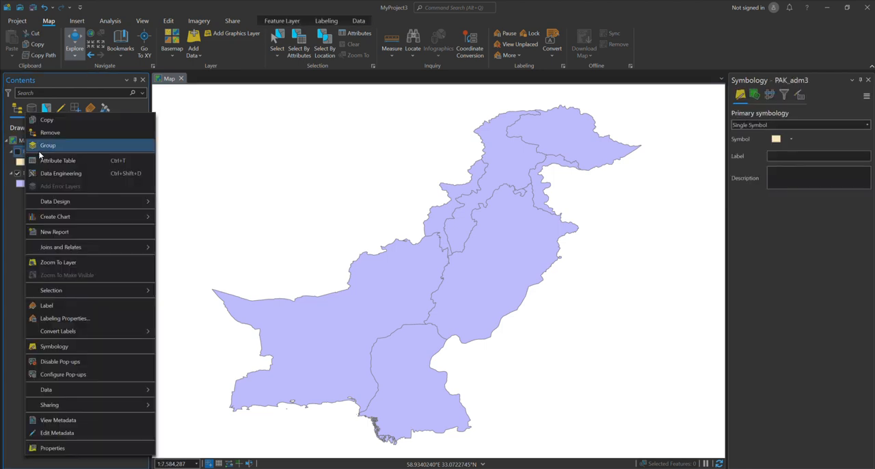
left_click(60, 133)
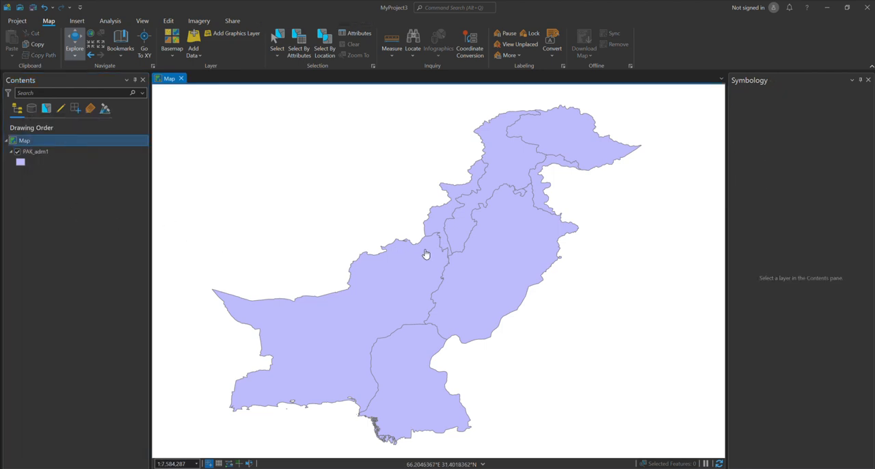
Open the attribute table of the PAK_adm1 layer
mouse_move(422, 254)
left_mouse_down()
mouse_move(461, 248)
mouse_move(438, 251)
left_mouse_up()
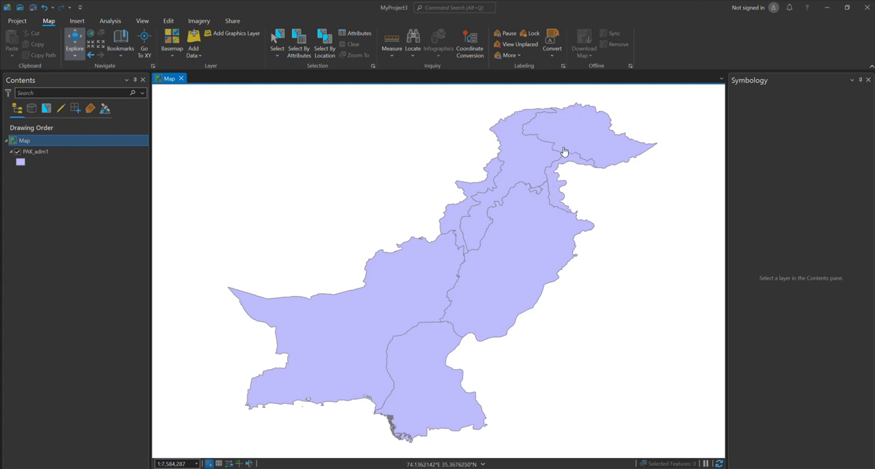
right_click(78, 154)
left_click(106, 171)
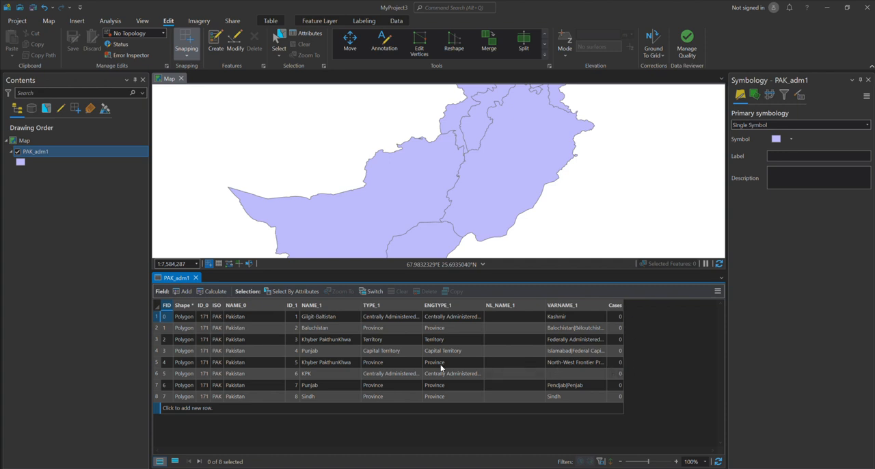
Close the PAK_adm1 attribute table and add Sheet1$ of Pakistan_Crime_Data.xlsx from the Downloads folder to the map
left_click(196, 278)
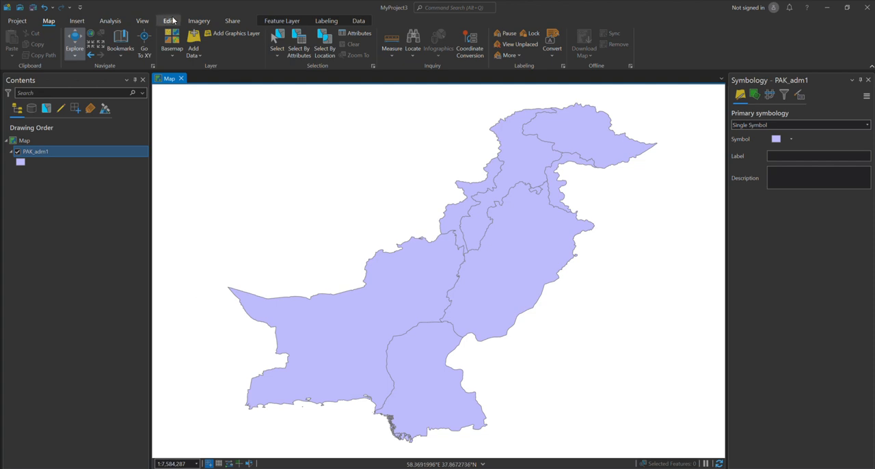
left_click(194, 37)
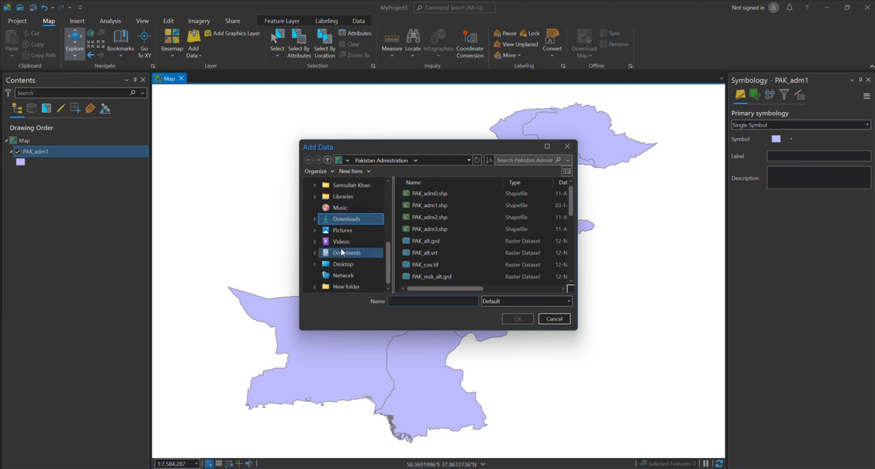
scroll(342, 252, "up", 5)
left_click(335, 216)
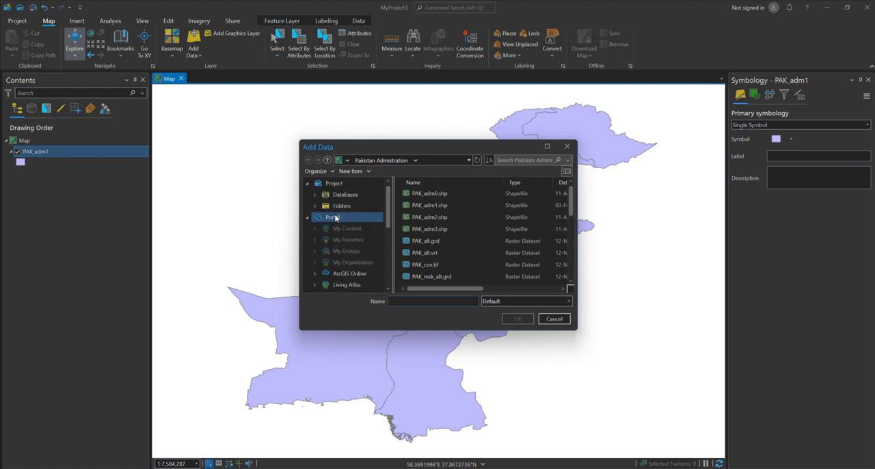
scroll(335, 217, "down", 3)
left_click(345, 276)
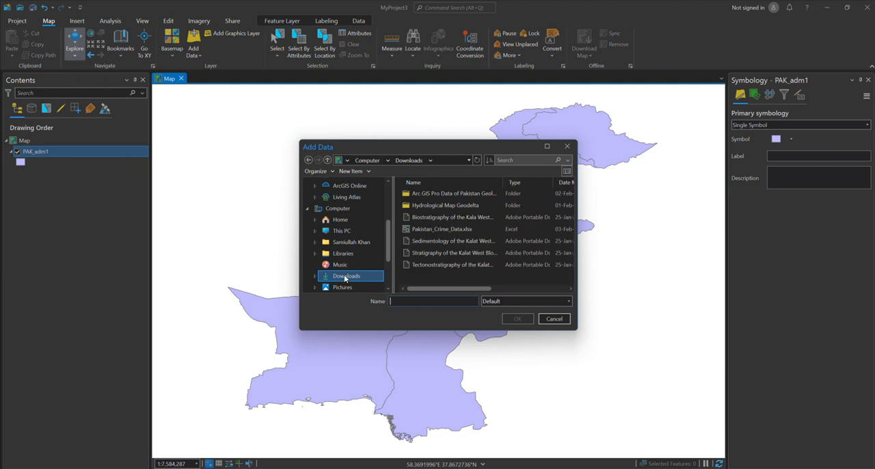
left_click(448, 231)
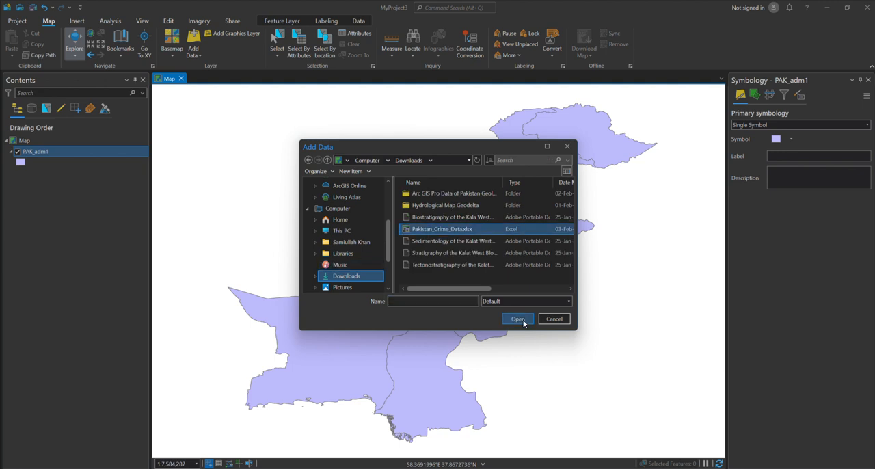
left_click(517, 319)
left_click(448, 194)
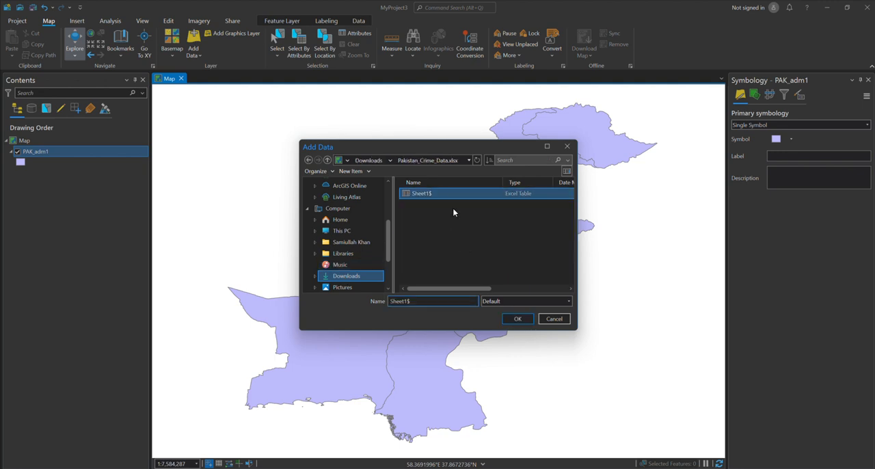
left_click(517, 319)
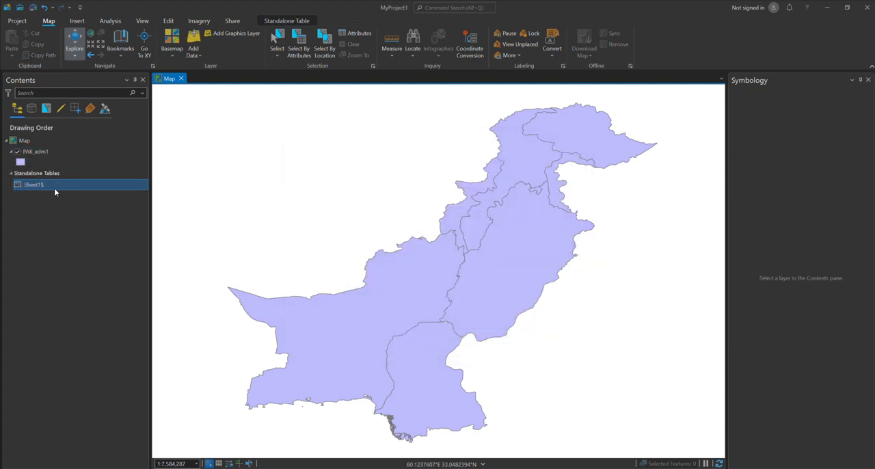
Open the Sheet1$ table to examine its crime records by province, and close it again
right_click(54, 186)
left_click(96, 208)
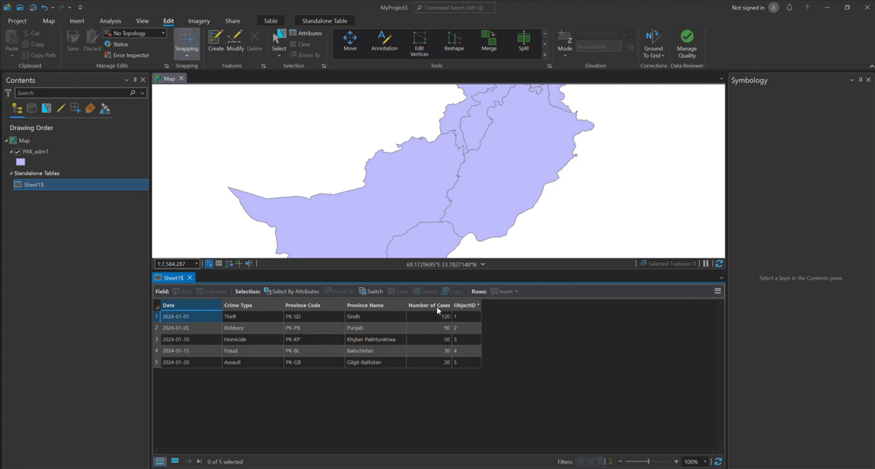
left_click(190, 279)
Set up a join of the Sheet1$ table to the PAK_adm1 layer with NAME_1 as the input join field
left_click(45, 151)
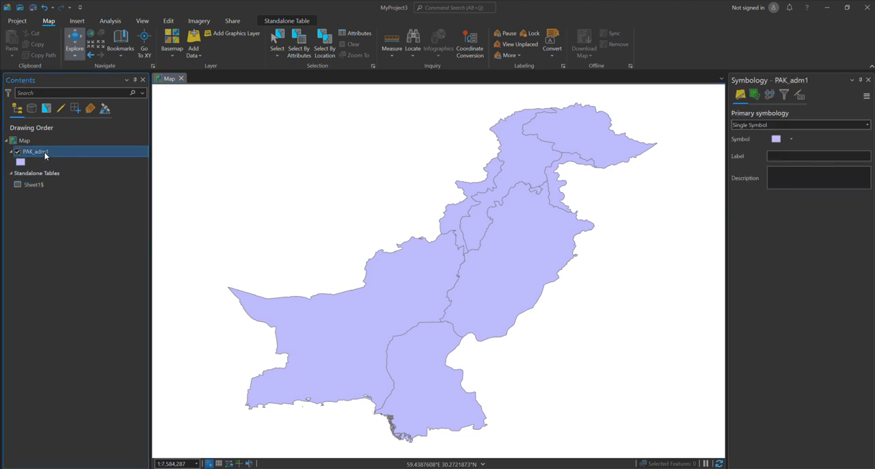
right_click(45, 151)
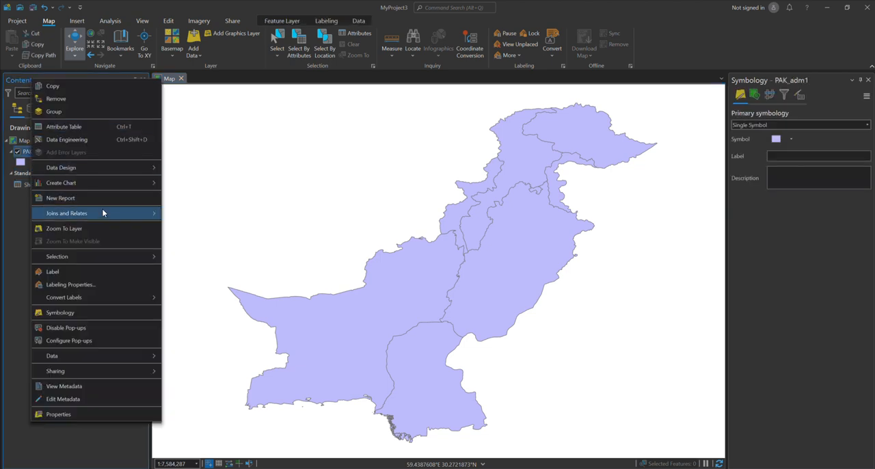
mouse_move(102, 217)
left_click(184, 217)
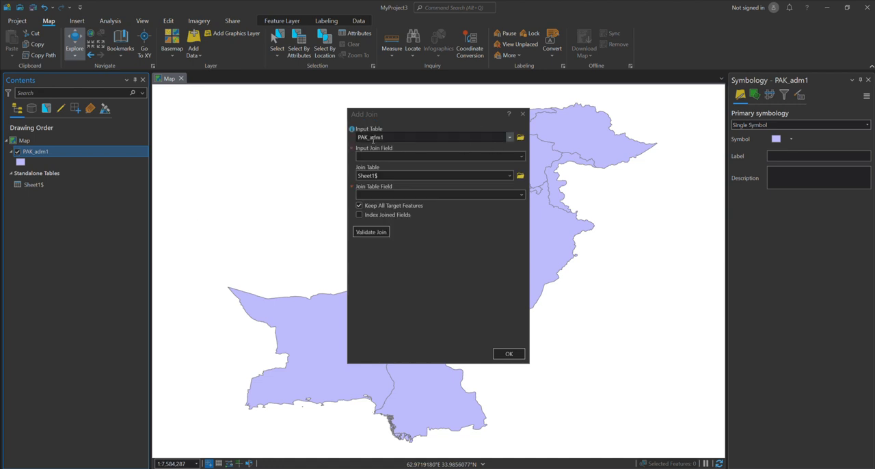
left_click(522, 157)
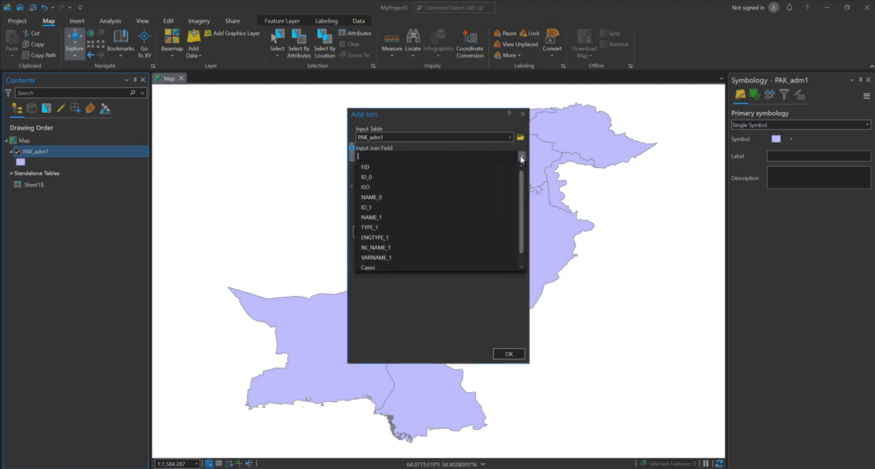
left_click(404, 216)
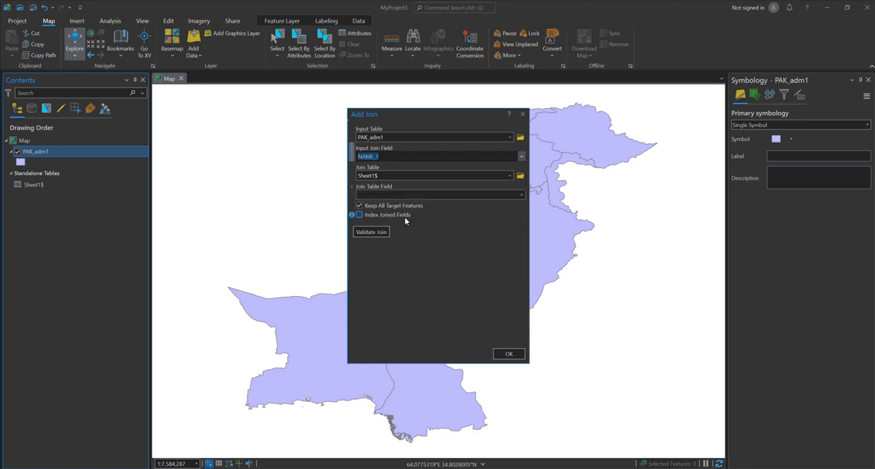
Display the PAK_adm1 attribute table alongside the join settings and set the join table field to Number of Cases
right_click(52, 151)
left_click(101, 175)
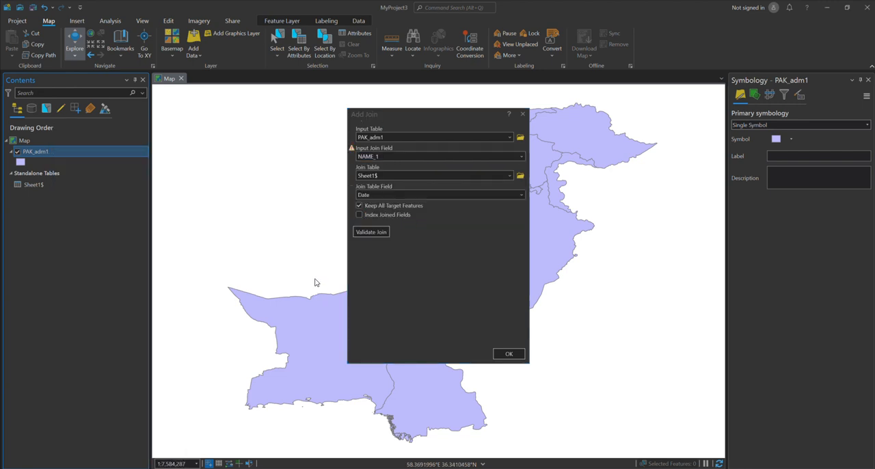
left_click_drag(424, 122, 580, 125)
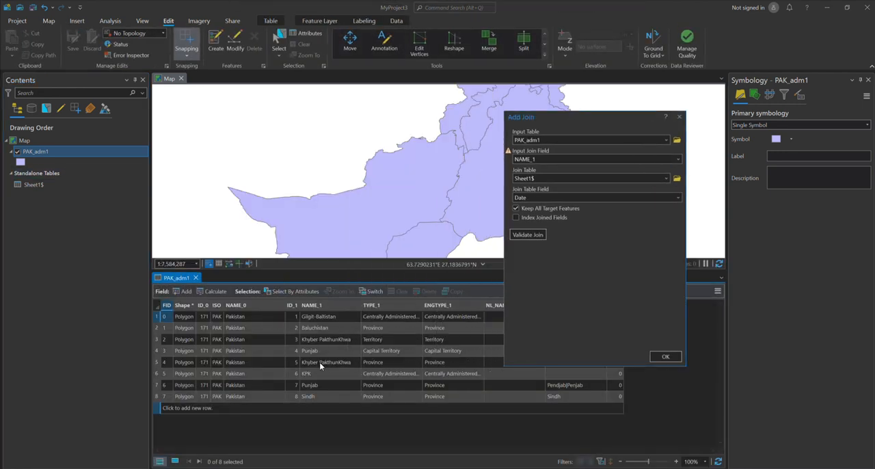
left_click(677, 197)
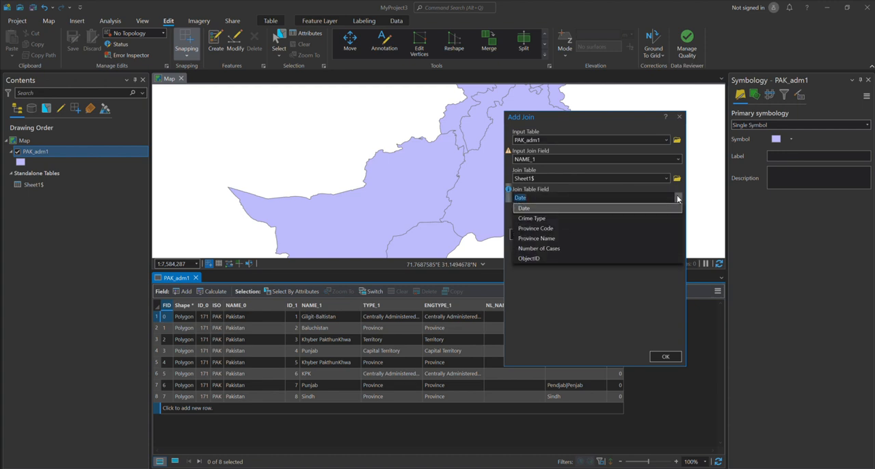
left_click(581, 248)
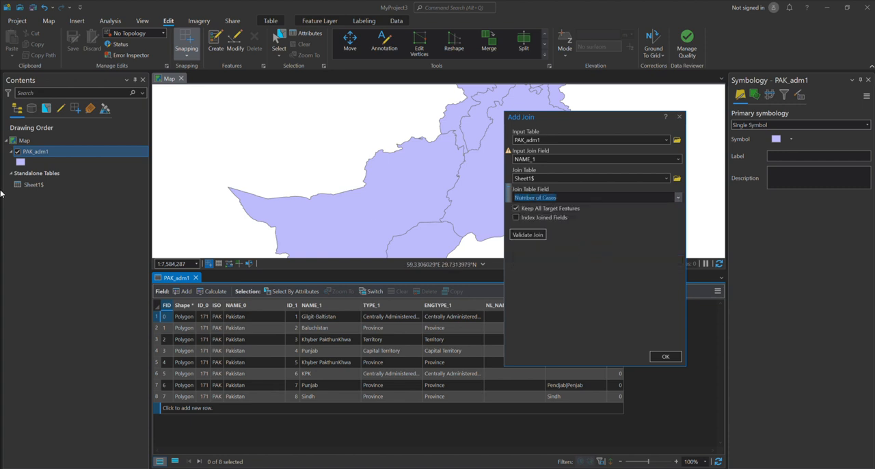
Open the Sheet1$ table and place it beside the PAK_adm1 attribute table in a new vertical tab group
right_click(37, 184)
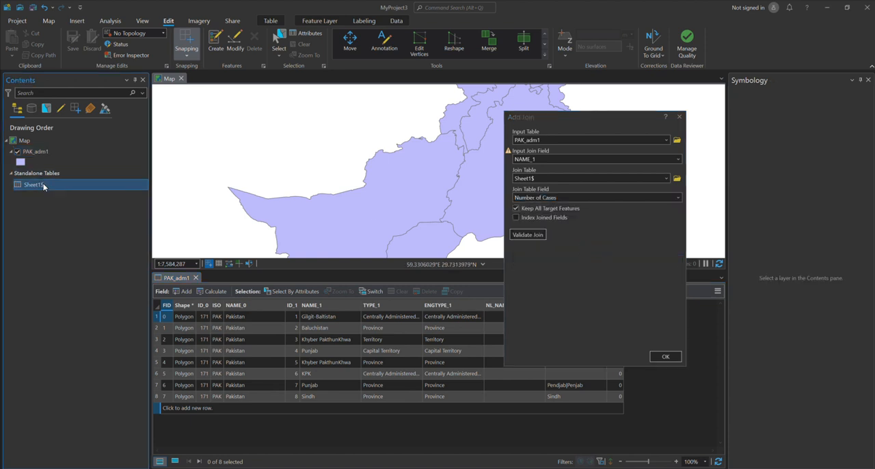
left_click(59, 195)
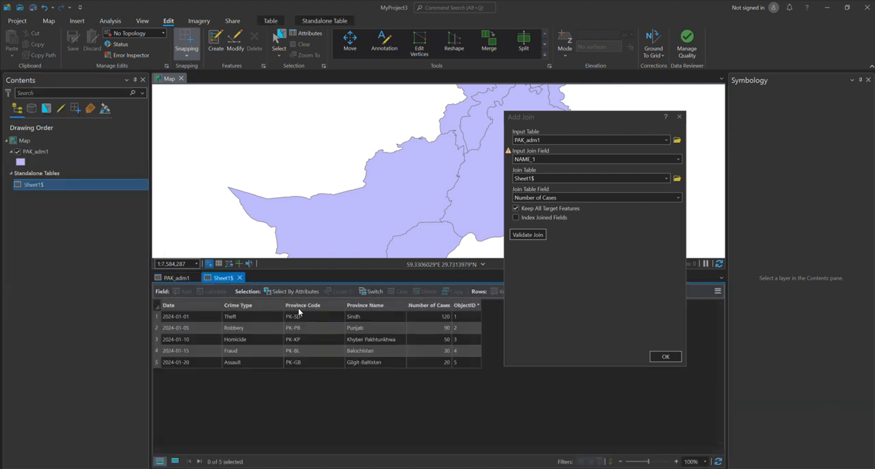
left_click(176, 279)
left_click(220, 278)
right_click(220, 278)
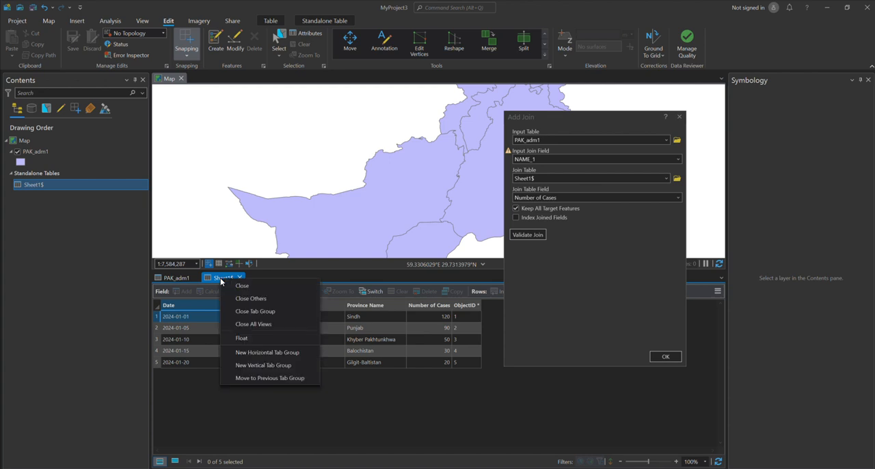
left_click(258, 364)
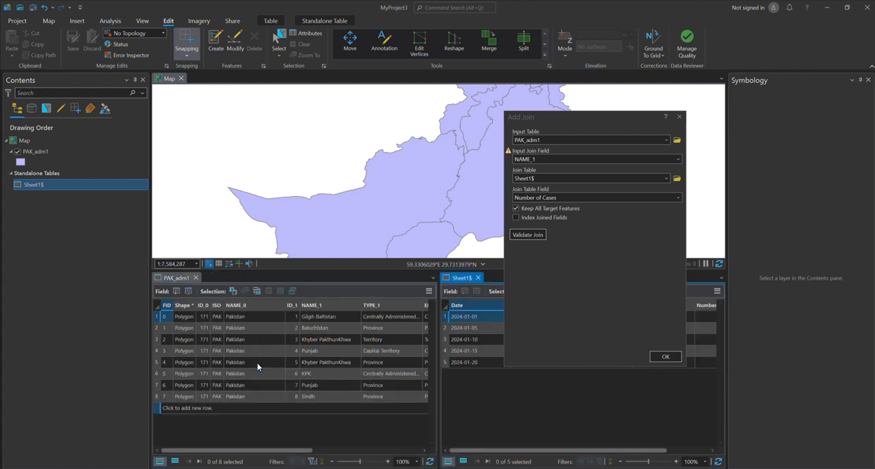
Check the Province Name and Number of Cases fields of Sheet1$ and run the join with PAK_adm1
left_click(577, 122)
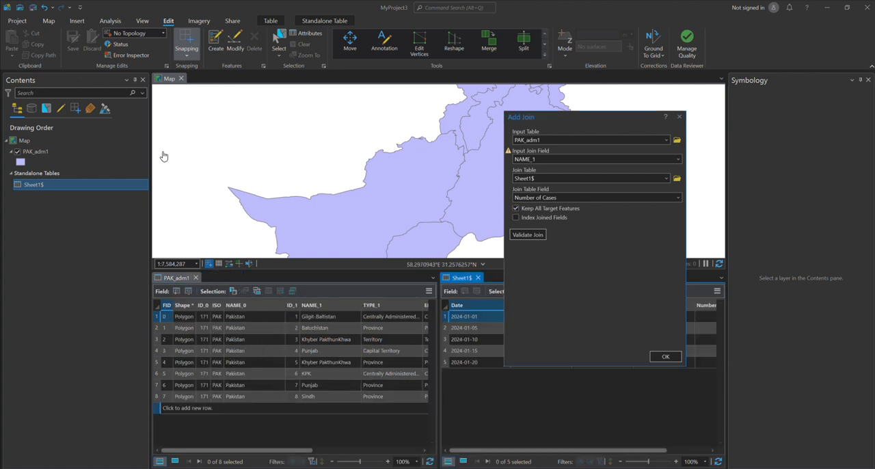
left_click_drag(575, 114, 157, 121)
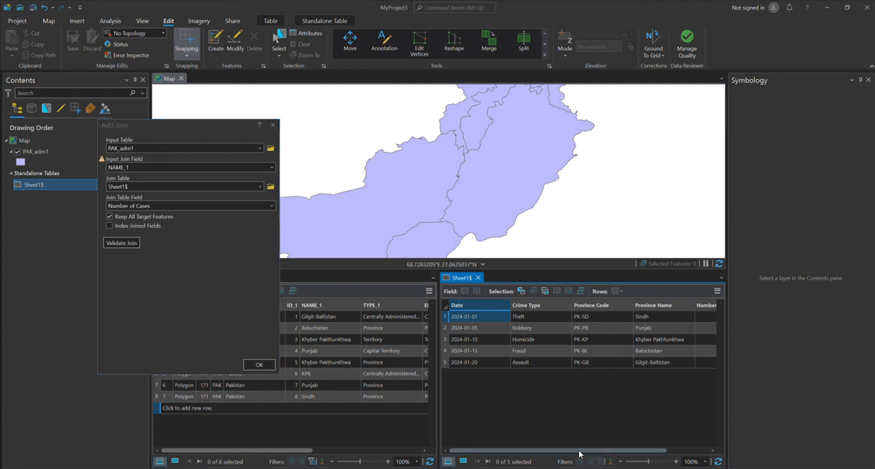
left_click_drag(578, 449, 676, 403)
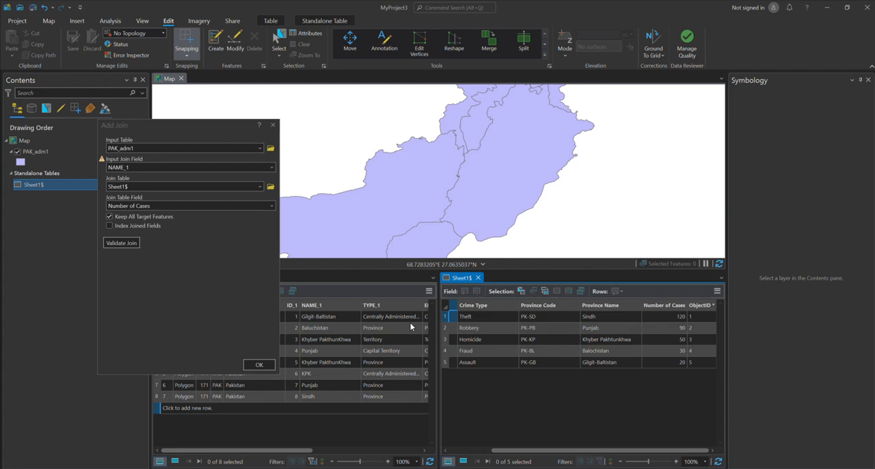
left_click(260, 364)
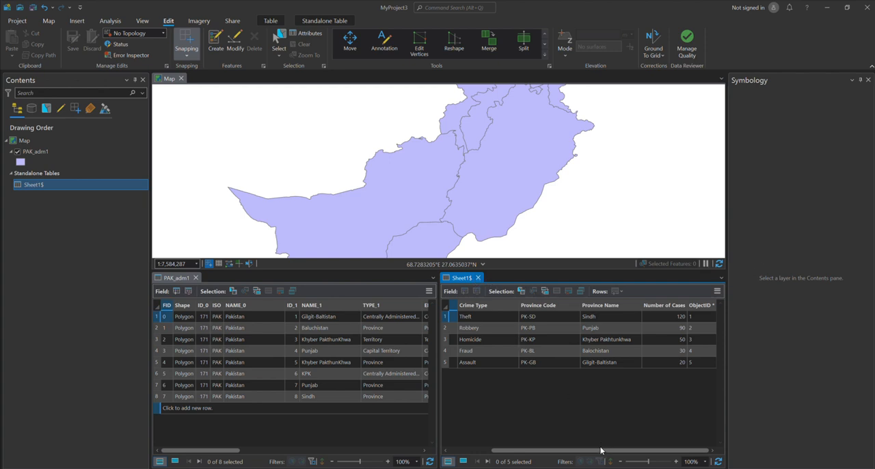
Close the Sheet1$ table and examine the joined crime fields in the PAK_adm1 attribute table
left_click_drag(601, 450, 640, 453)
right_click(527, 448)
left_click(564, 452)
left_click(478, 277)
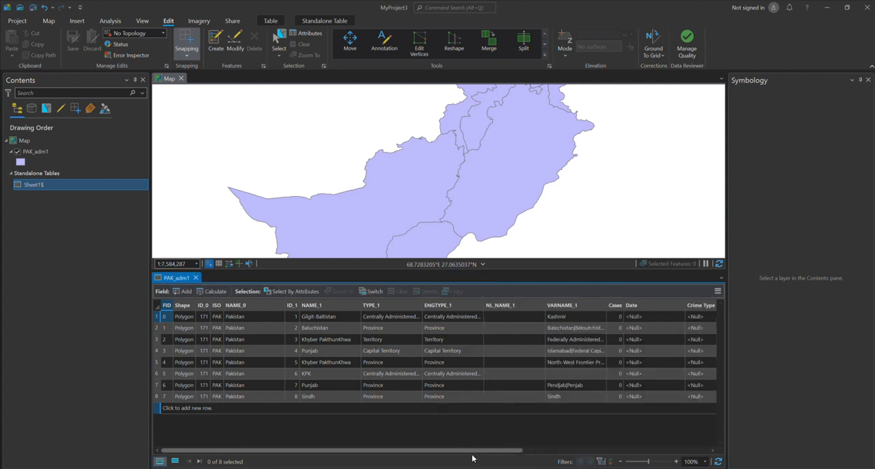
left_click_drag(472, 451, 628, 453)
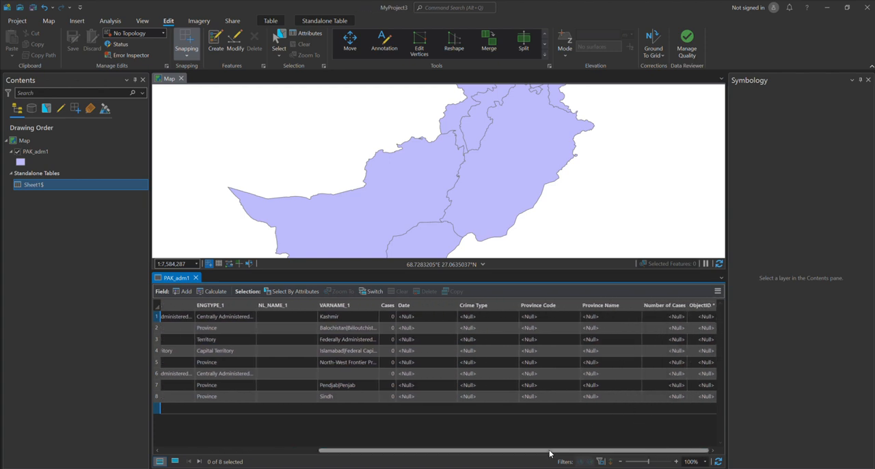
left_click_drag(572, 449, 423, 450)
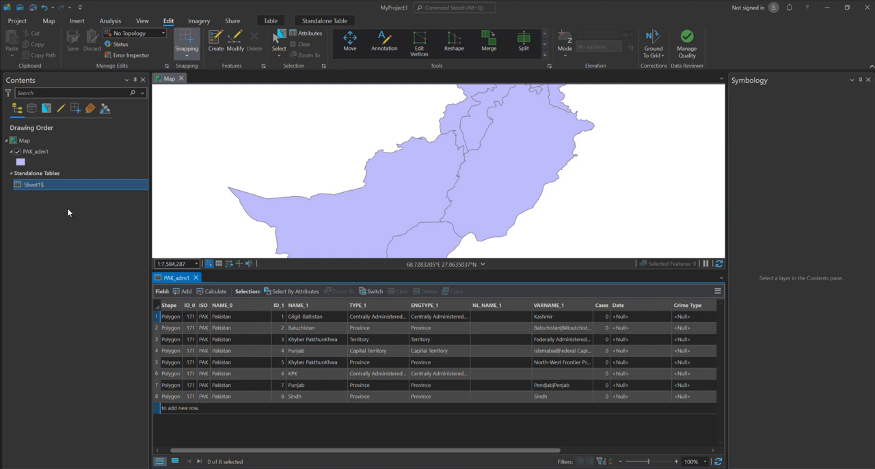
Remove the Sheet1$ standalone table from the map, save the project and close the PAK_adm1 attribute table
right_click(43, 185)
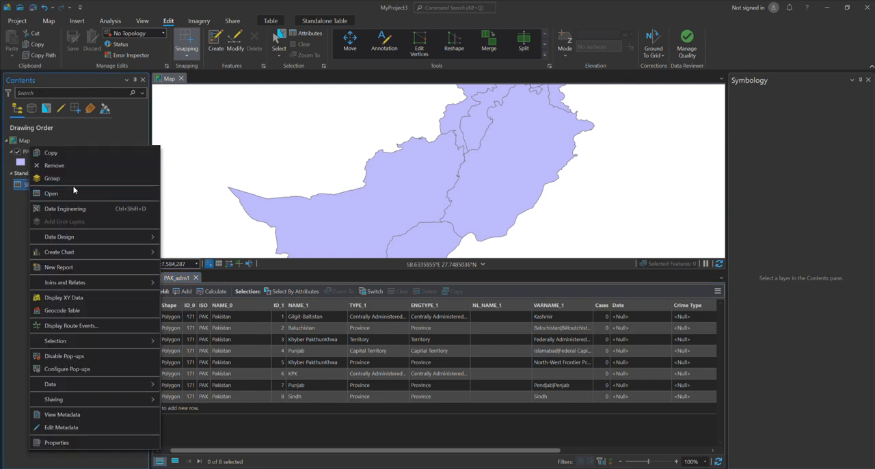
left_click(75, 165)
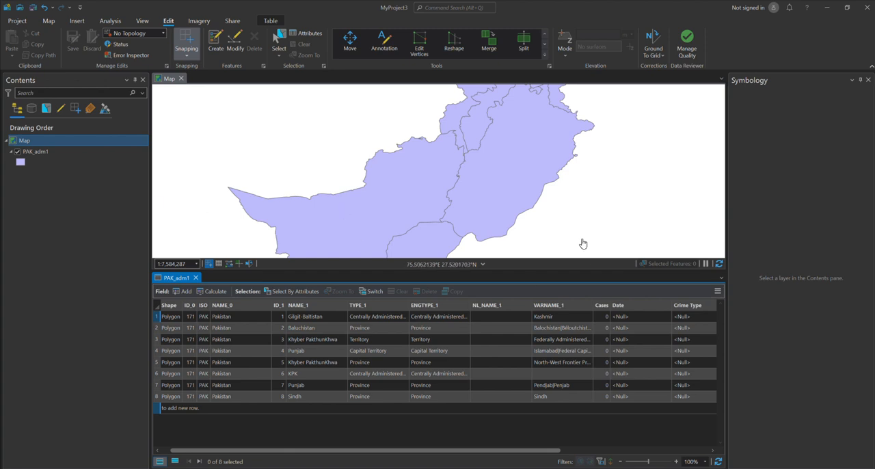
left_click(33, 8)
left_click(196, 277)
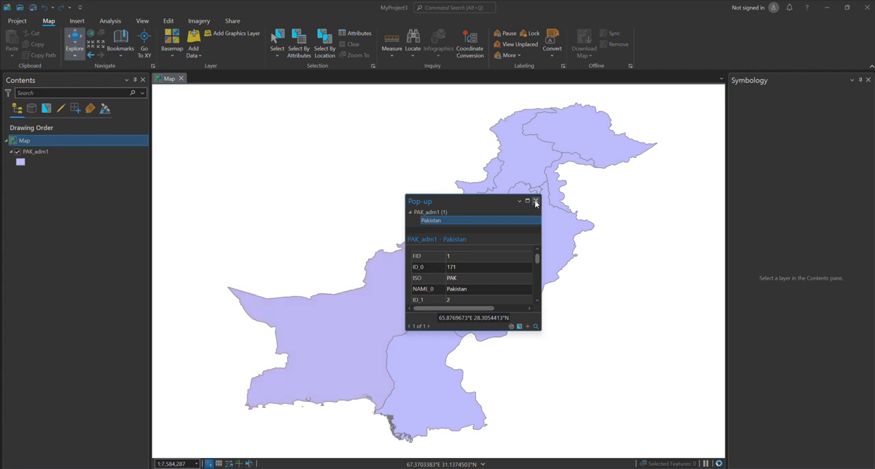
Inspect the attributes of the Punjab polygon in its pop-up, including the joined crime fields, and close the pop-up
left_click(535, 202)
left_click(529, 270)
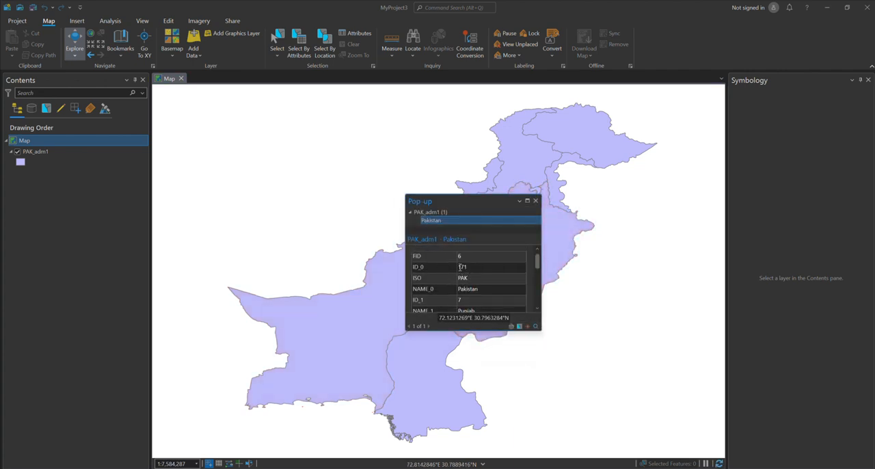
scroll(467, 289, "down", 3)
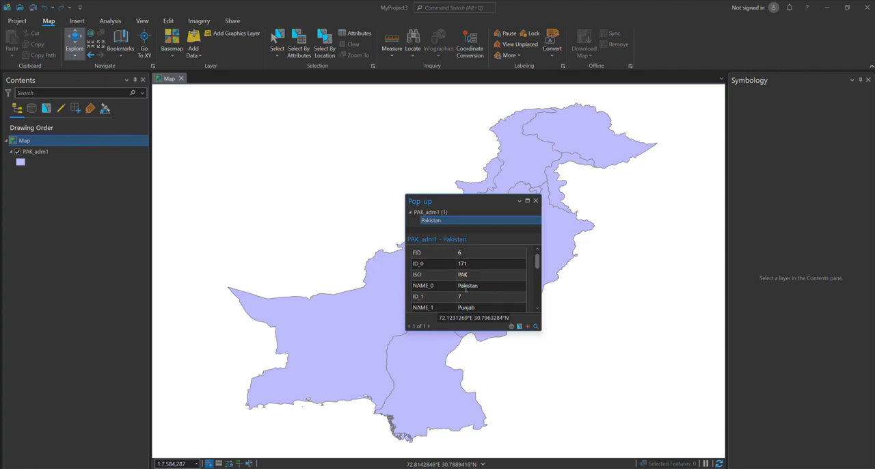
scroll(459, 288, "down", 10)
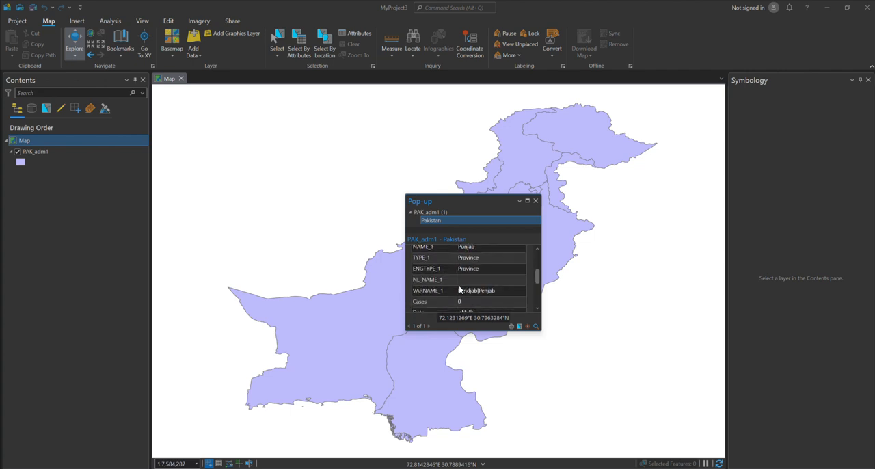
scroll(471, 281, "down", 1)
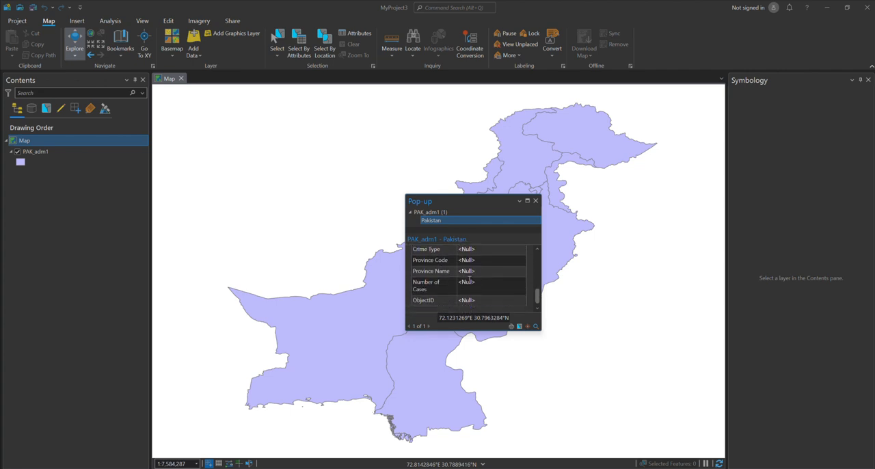
left_click(535, 200)
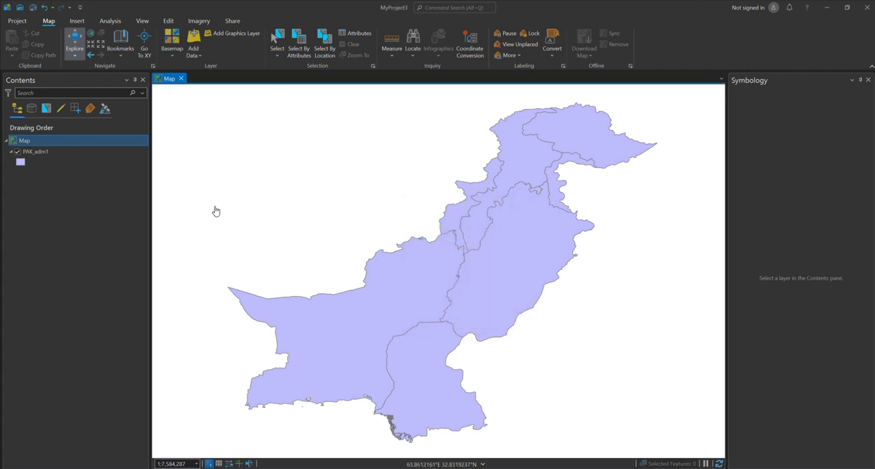
Change the PAK_adm1 layer's primary symbology from Single Symbol to Charts
left_click(37, 151)
right_click(38, 150)
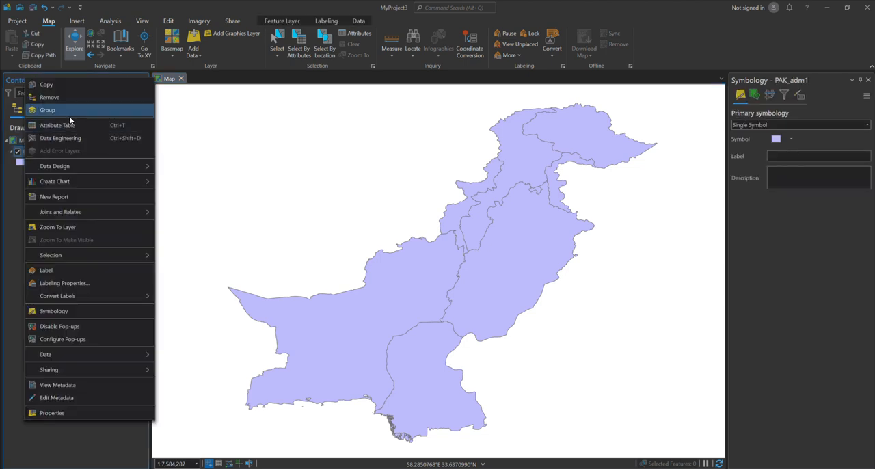
left_click(11, 179)
left_click(21, 162)
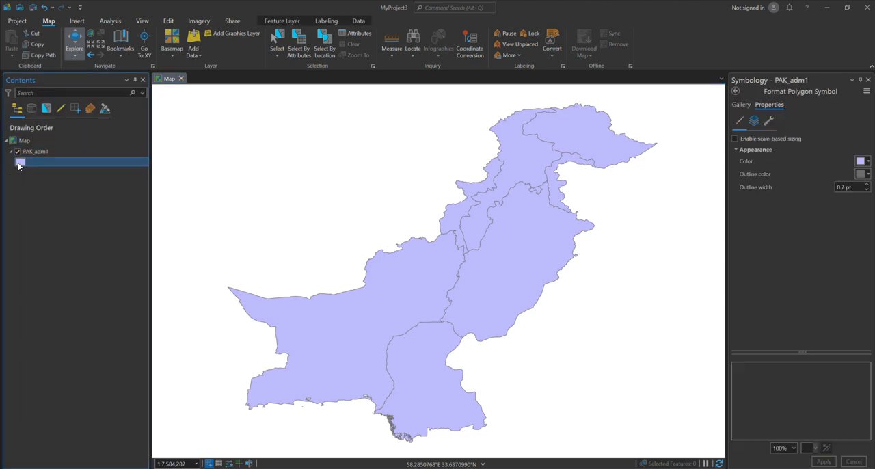
left_click(735, 91)
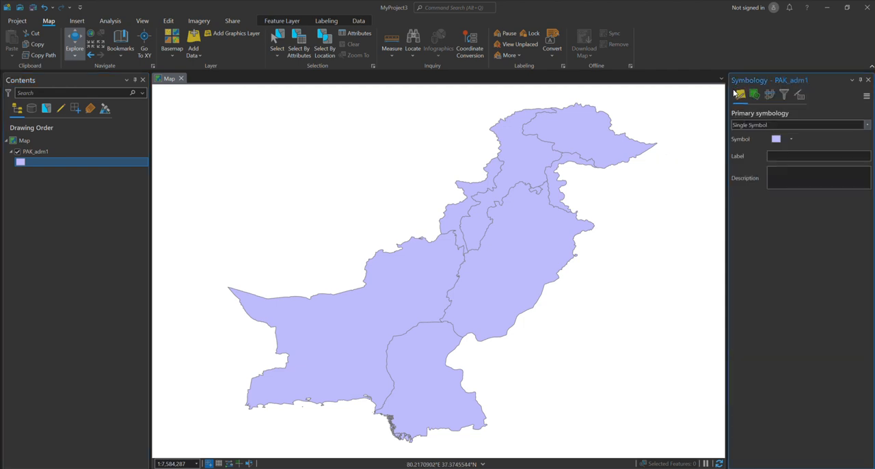
left_click(861, 125)
scroll(754, 198, "down", 3)
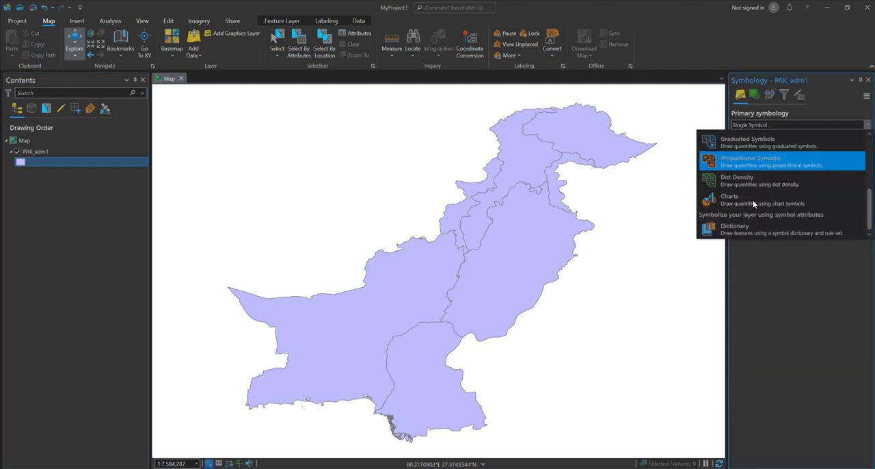
left_click(741, 200)
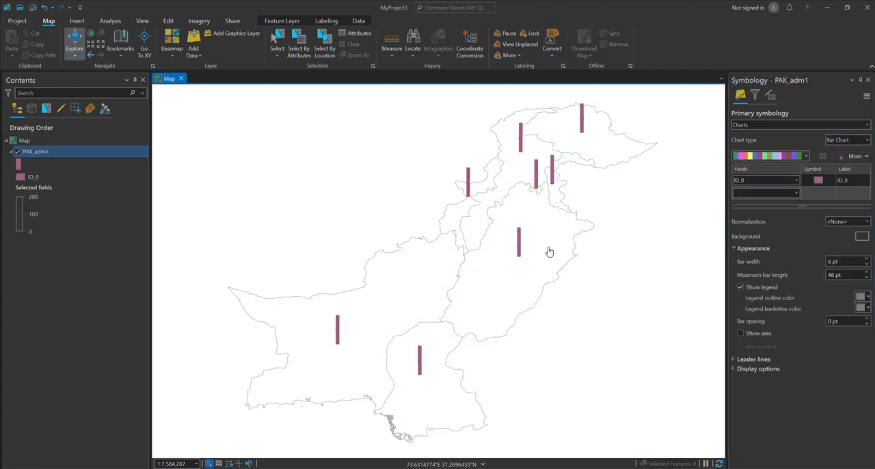
Open the PAK_adm1 attribute table for reference and set the chart fields to ID_1 and Number of Cases
left_click_drag(551, 250, 529, 230)
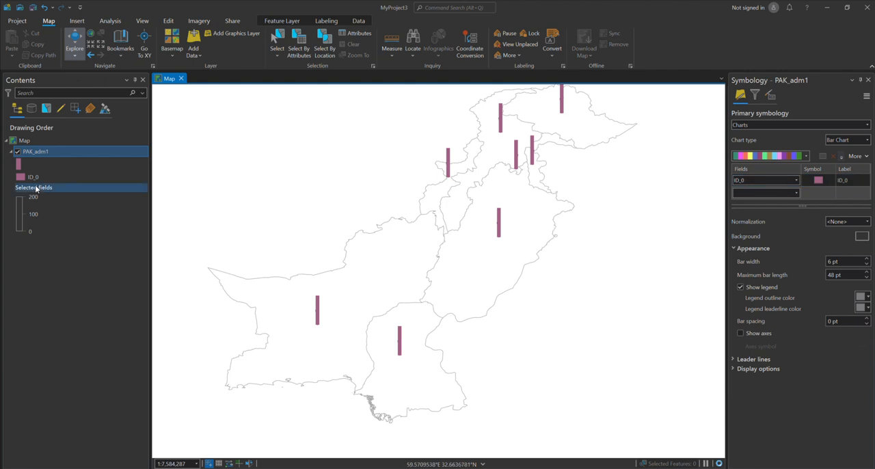
right_click(46, 151)
left_click(80, 123)
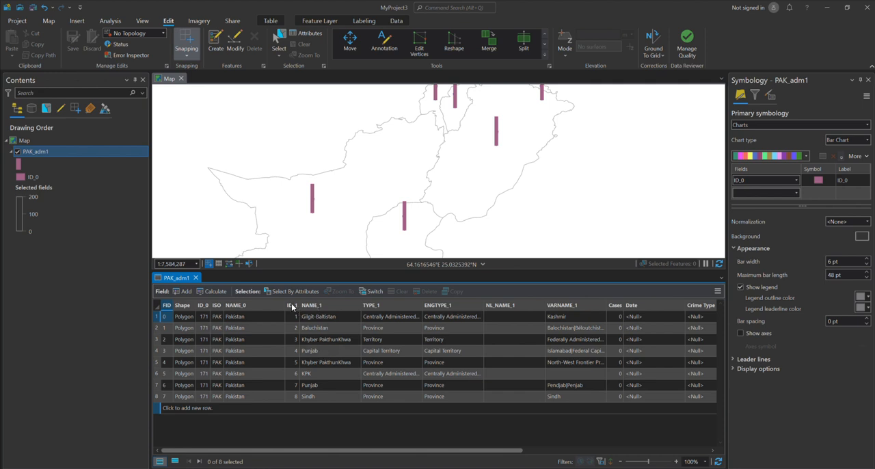
left_click(796, 180)
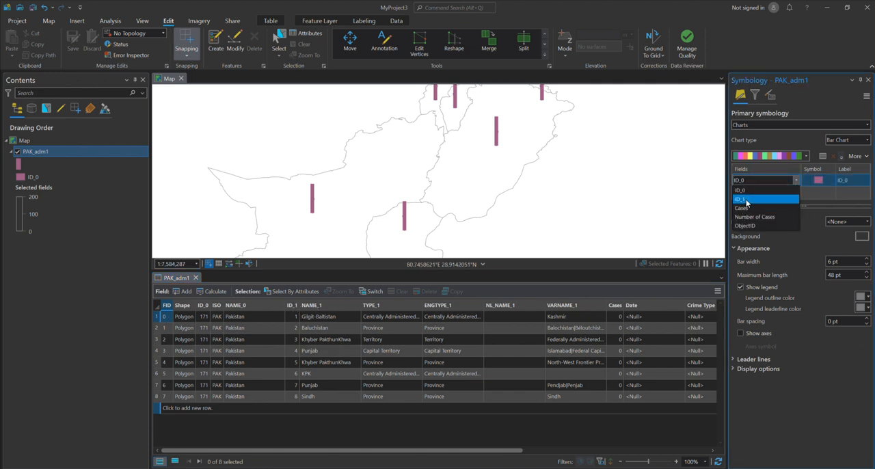
left_click(746, 200)
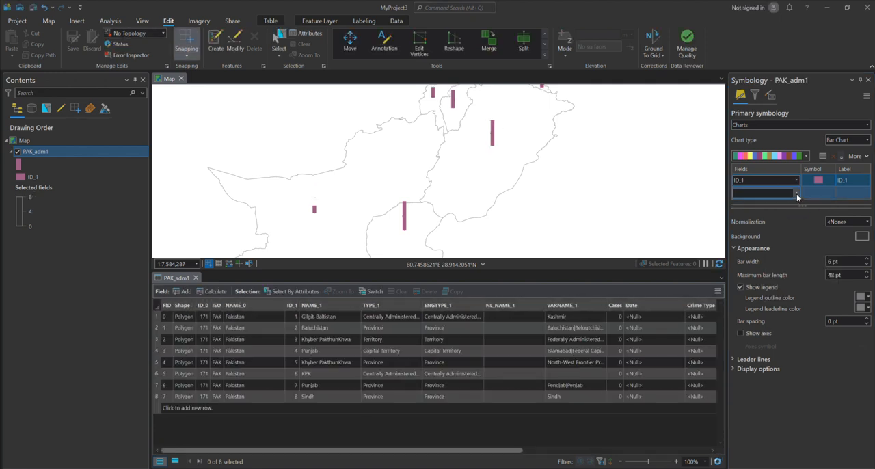
left_click(796, 193)
left_click(765, 219)
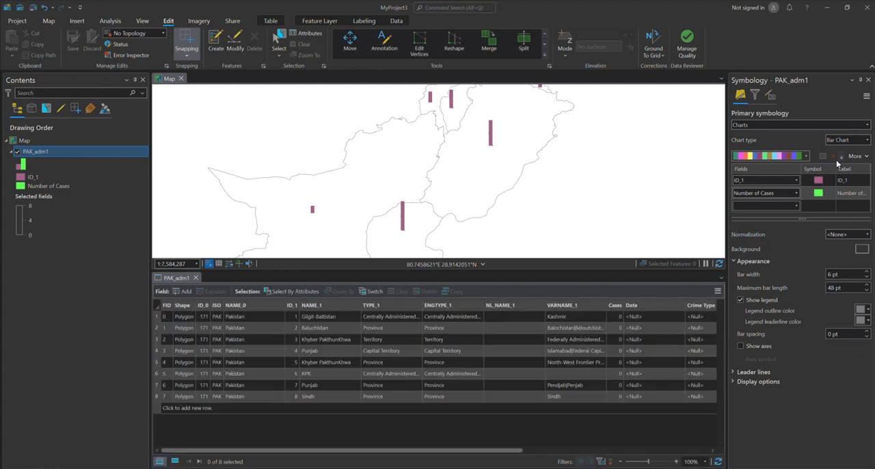
Switch the PAK_adm1 chart type to Pie Chart and check the symbols on the map
left_click(857, 139)
left_click(809, 175)
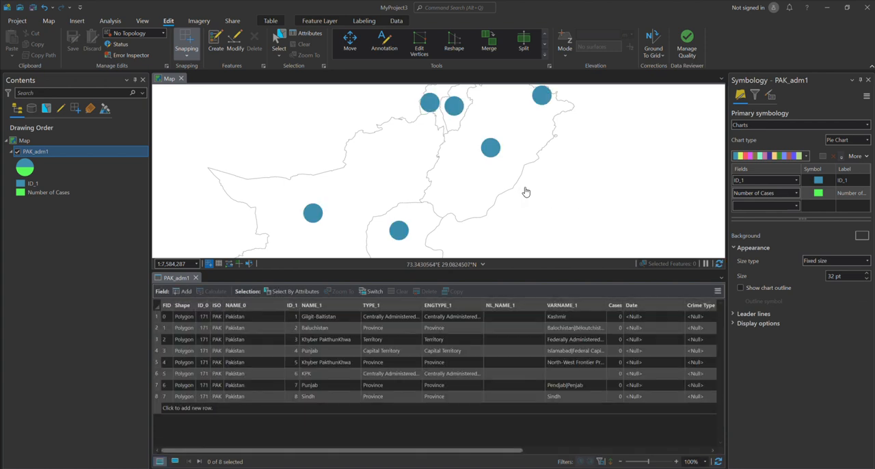
scroll(408, 181, "down", 3)
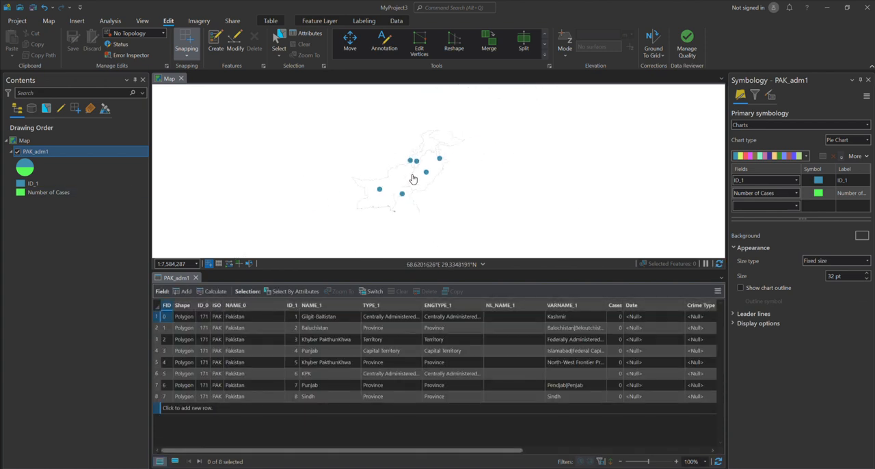
scroll(413, 179, "up", 3)
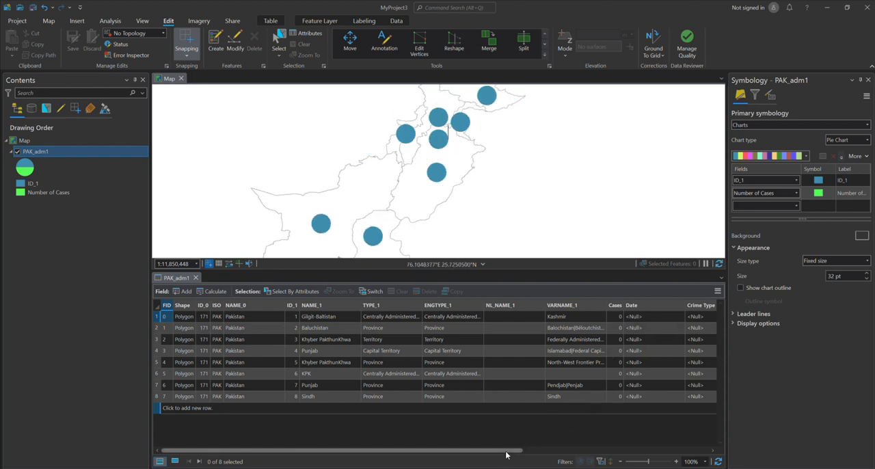
Add a field named Crimerate with data type Double to PAK_adm1, save the field changes and close the fields view
left_click_drag(506, 454, 482, 452)
left_click(164, 292)
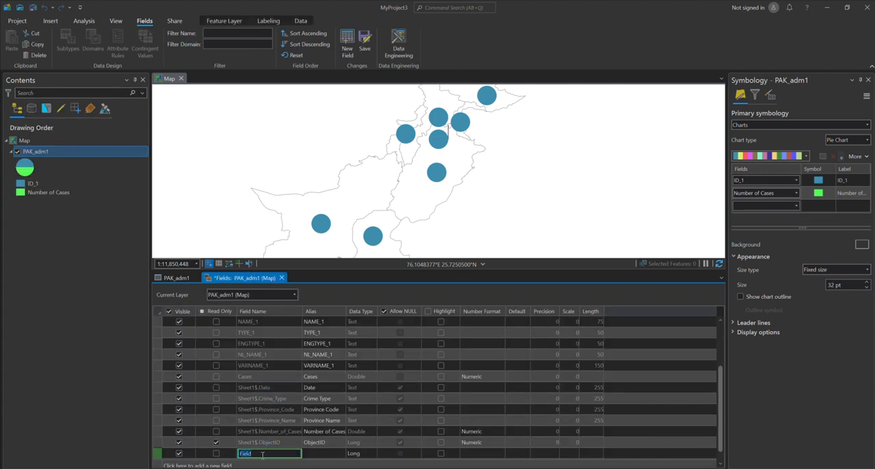
type("Crimerate")
left_click(359, 453)
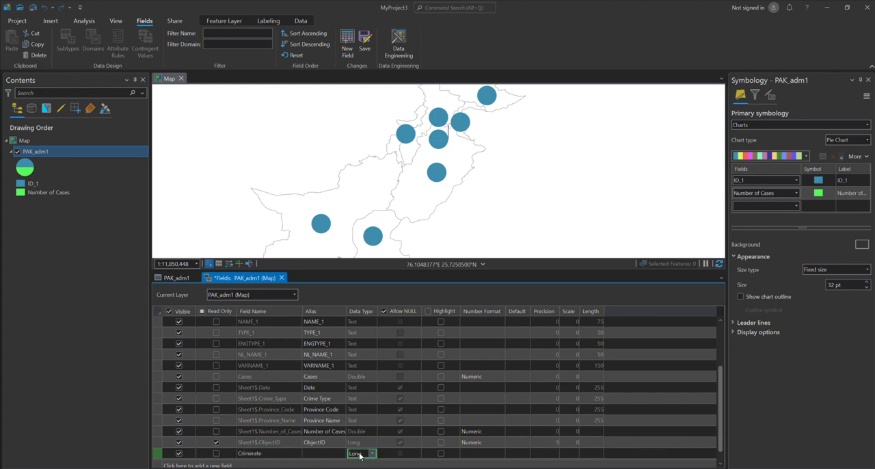
left_click(362, 424)
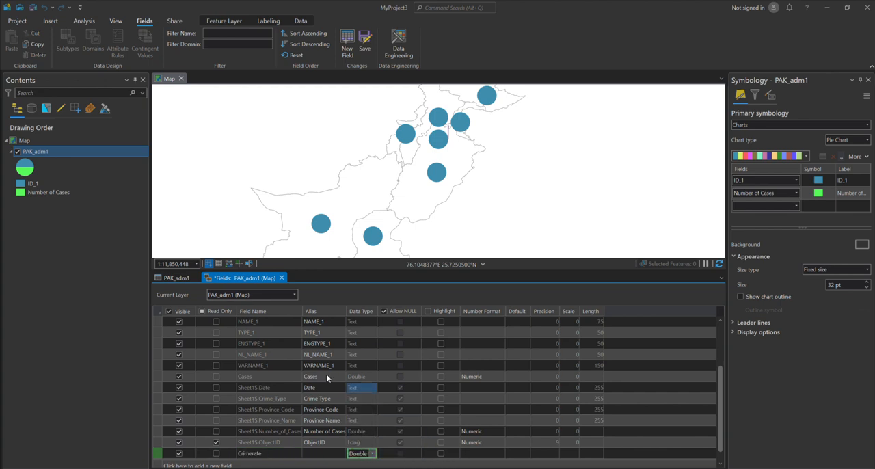
scroll(315, 413, "down", 1)
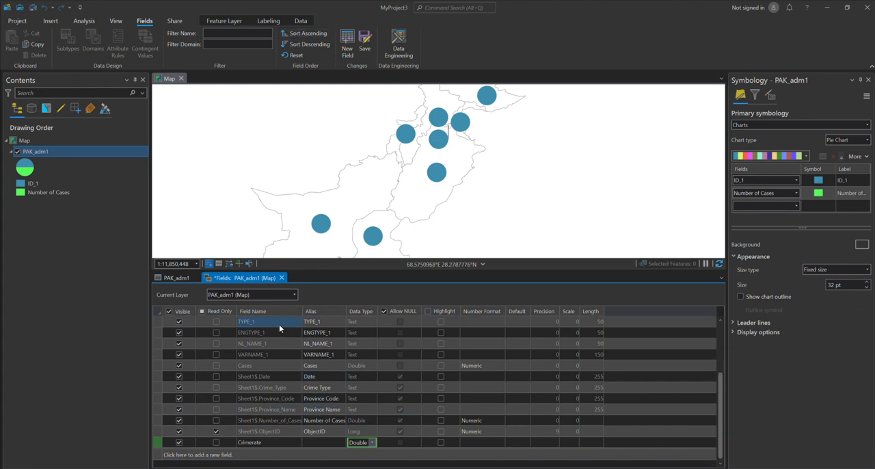
left_click(364, 43)
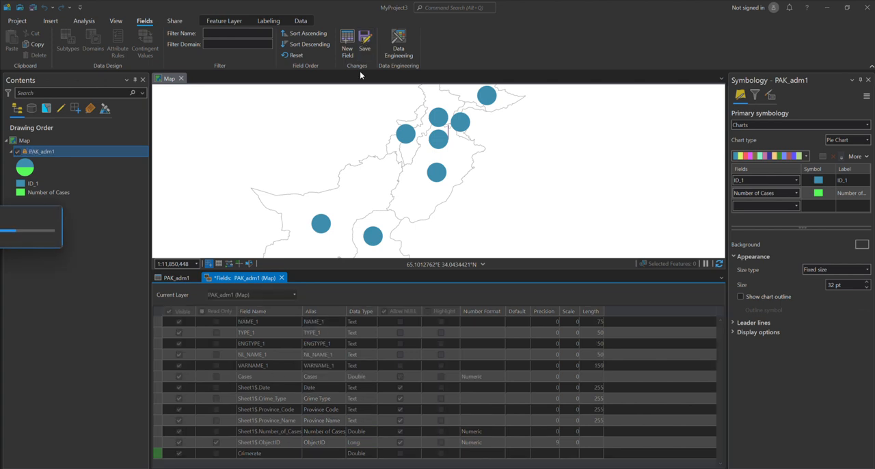
left_click(278, 278)
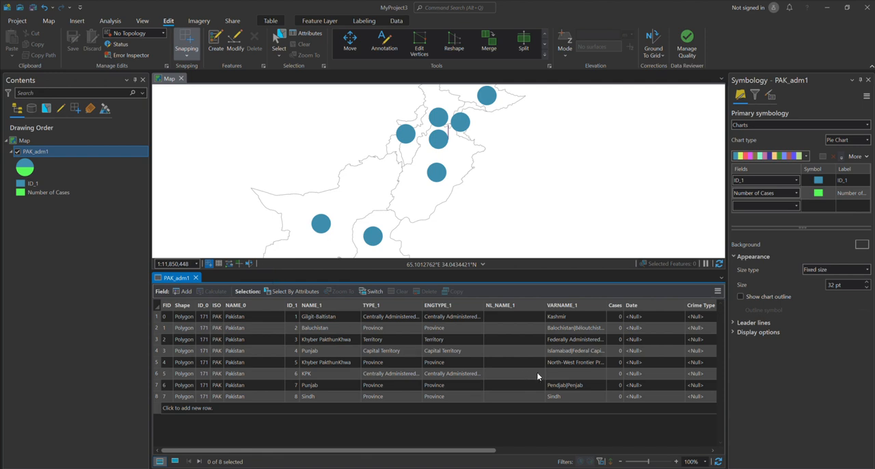
Enter Crimerate values 10, 30, 50 and 5 for rows 1 to 4 of the PAK_adm1 table
left_click_drag(415, 450, 610, 452)
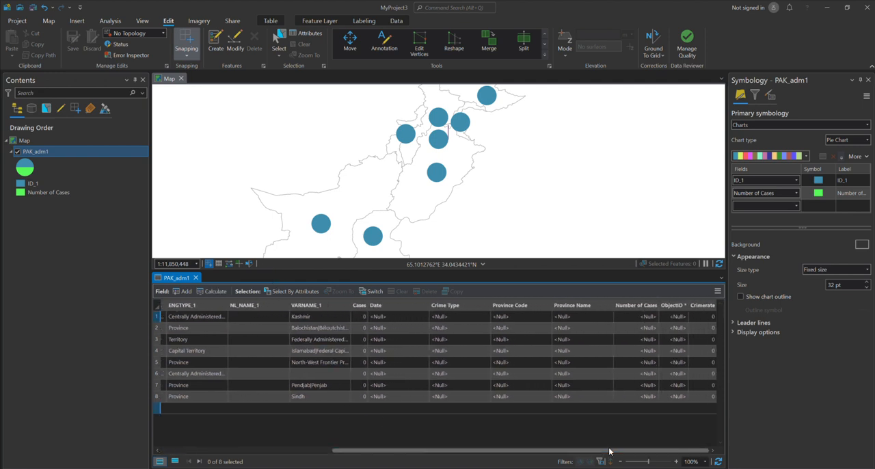
double_click(711, 319)
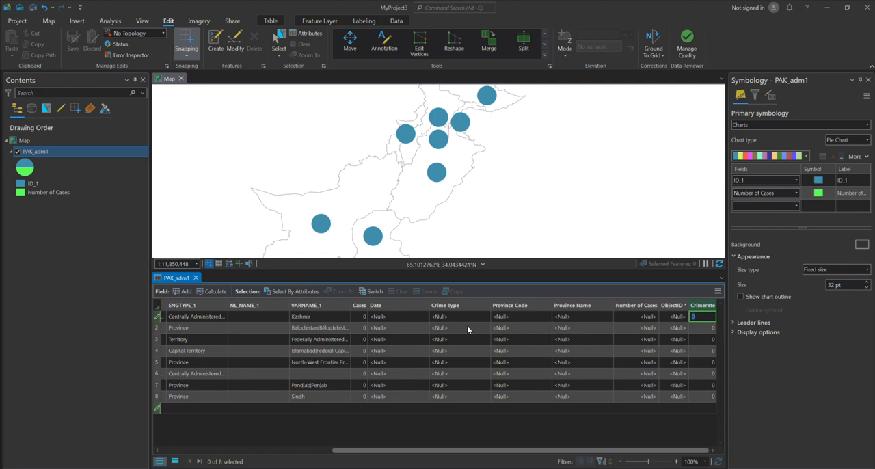
double_click(704, 327)
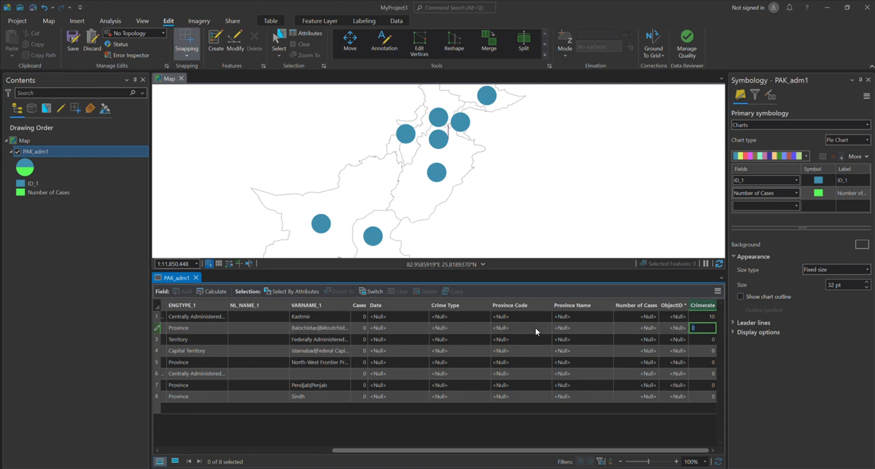
left_click(696, 339)
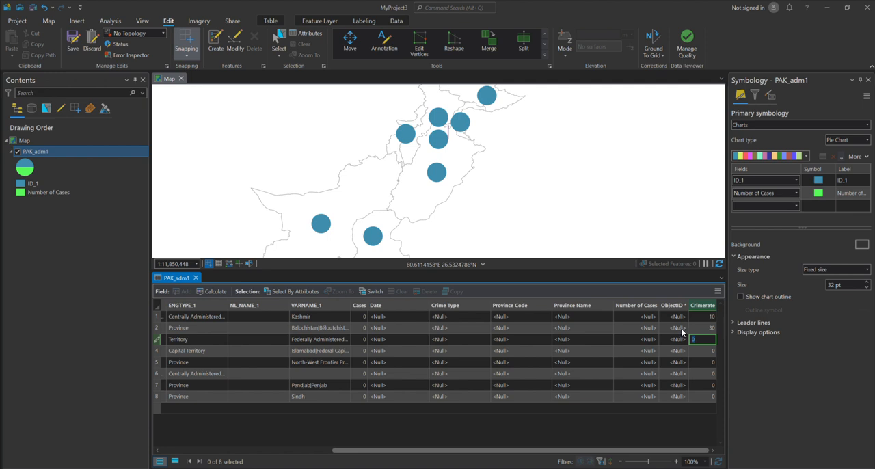
left_click(704, 351)
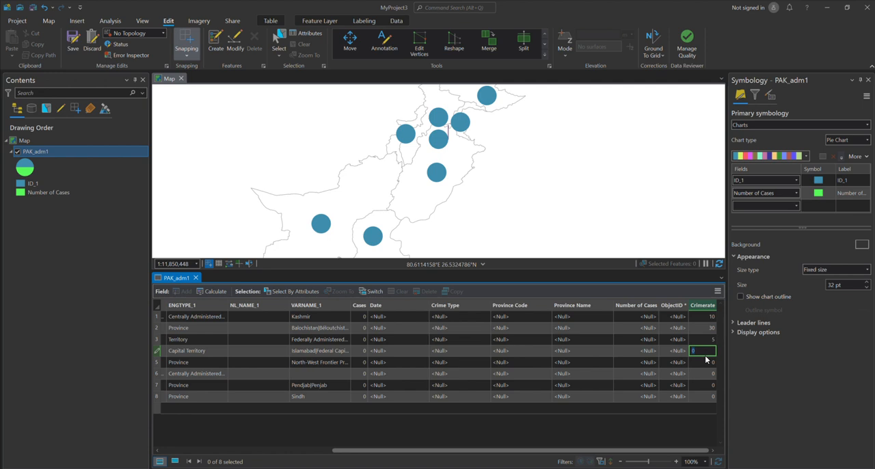
left_click(708, 340)
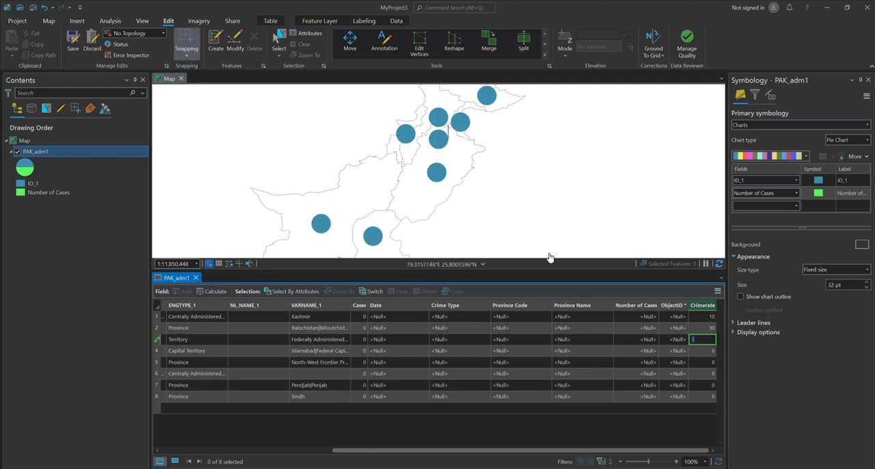
type("0")
left_click(698, 350)
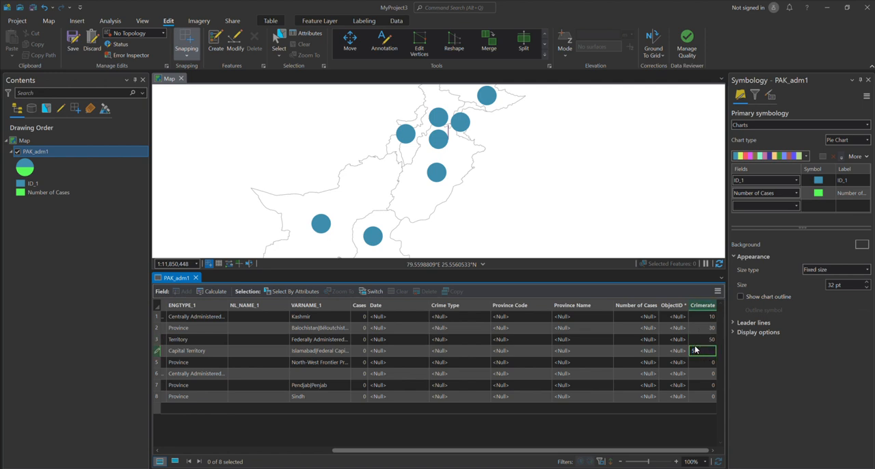
key("Return")
Enter Crimerate values 40, 10, 80 and 200 for rows 5 to 8 of the PAK_adm1 table
left_click(704, 363)
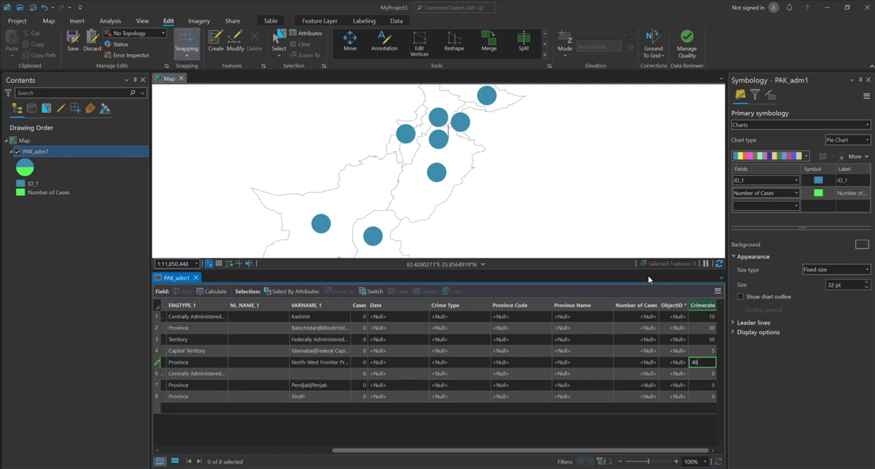
key("Return")
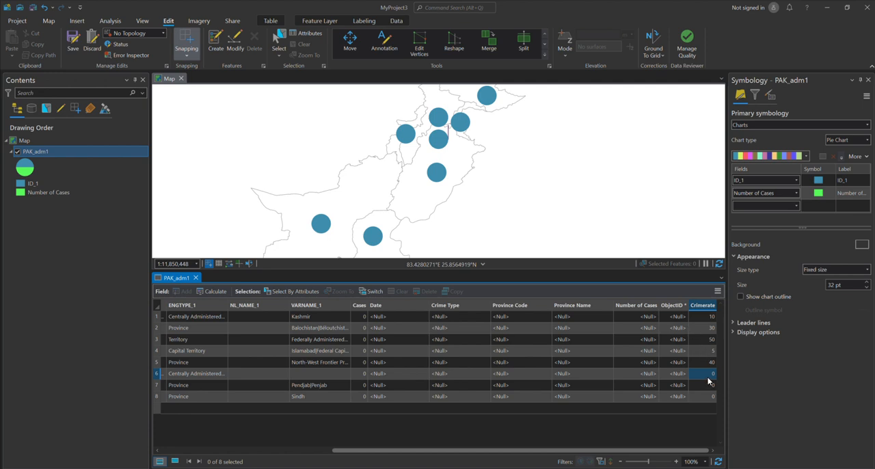
left_click(708, 378)
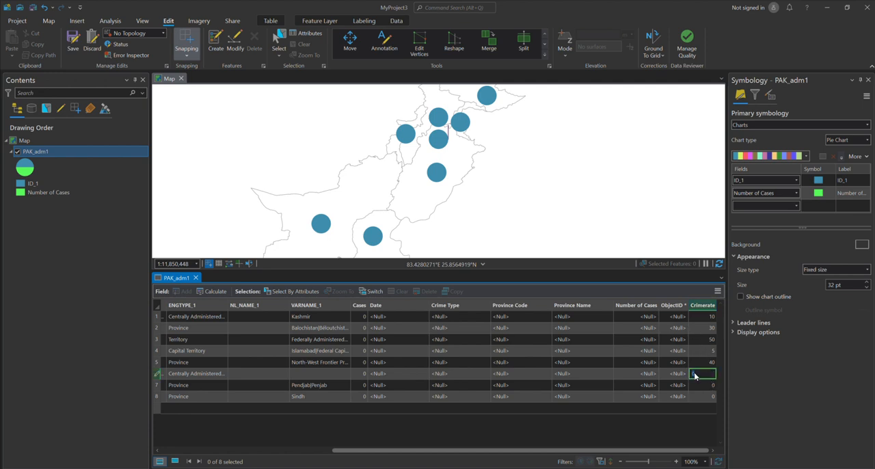
left_click(702, 387)
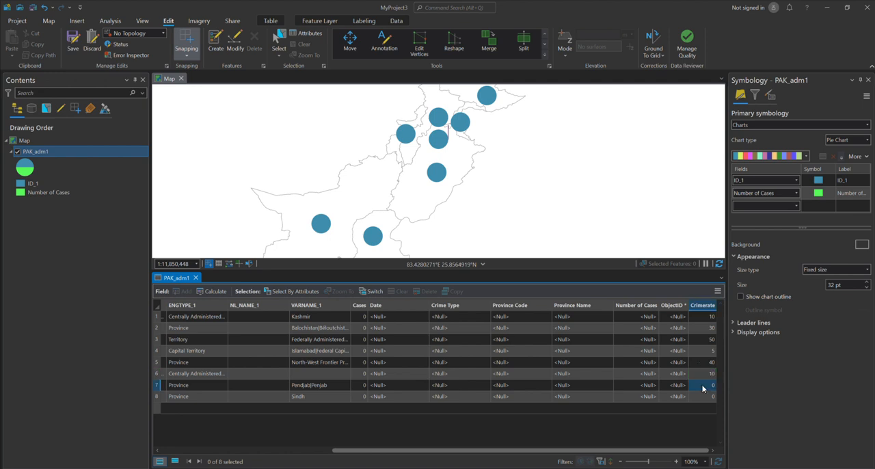
left_click(704, 386)
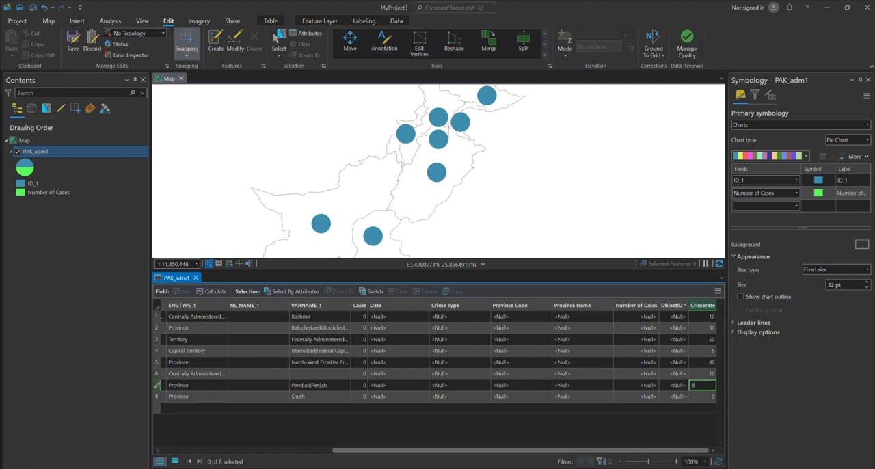
left_click(706, 393)
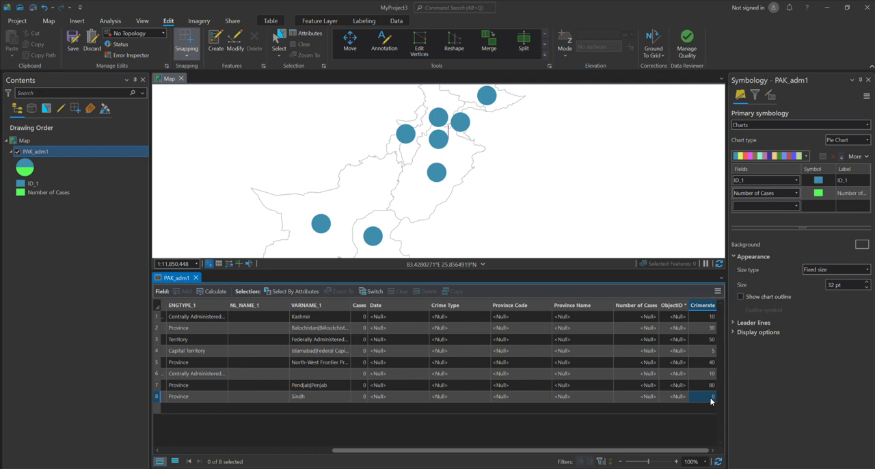
left_click(710, 398)
key("Return")
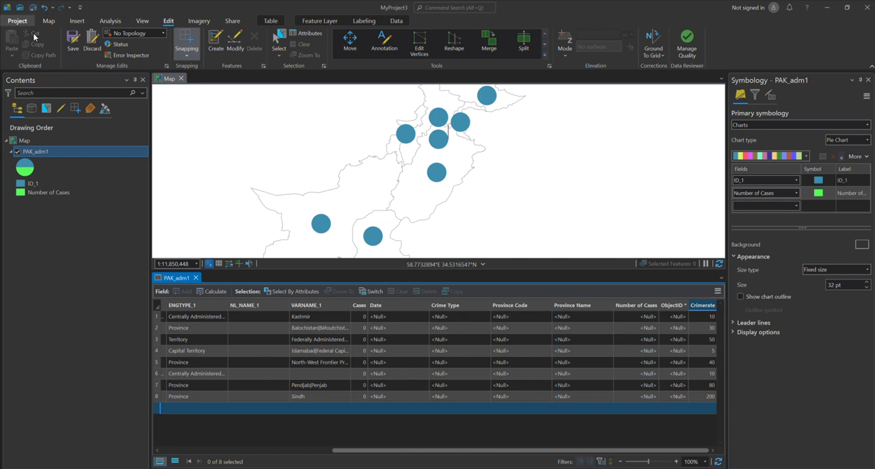
Save the Crimerate edits and close the PAK_adm1 attribute table to return to the full map
left_click(66, 39)
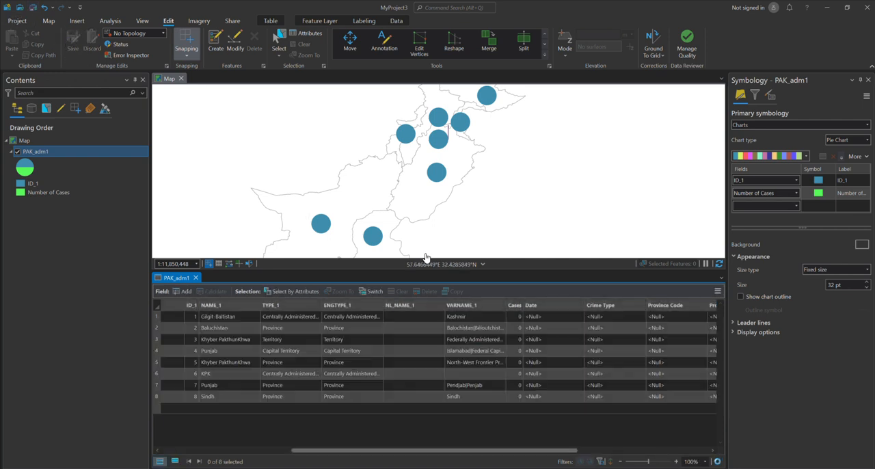
left_click(196, 277)
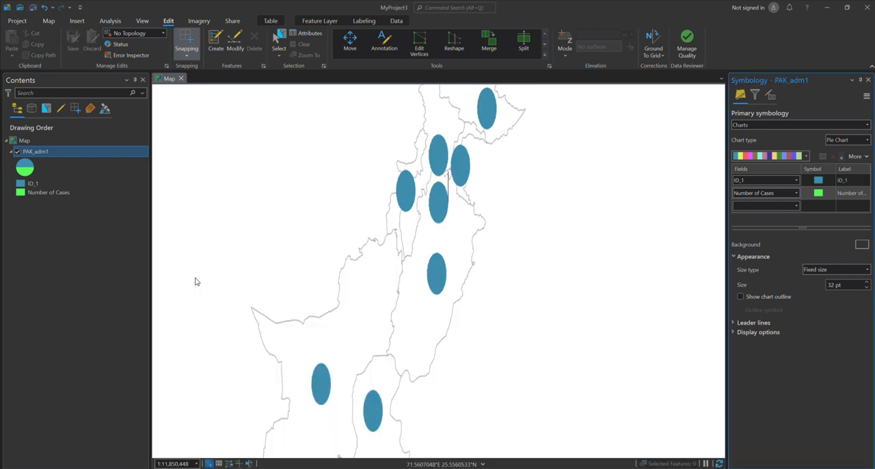
left_click_drag(475, 262, 493, 267)
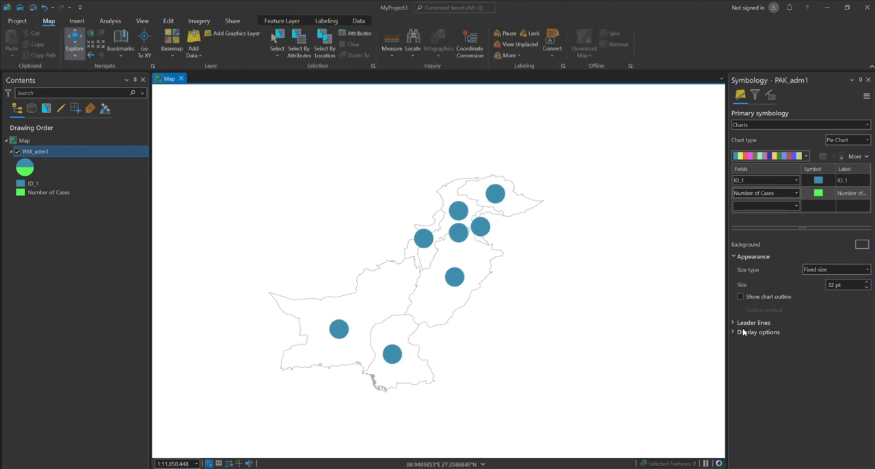
Set the pie chart size to 8 pt and replace the Number of Cases field with Crimerate
double_click(830, 284)
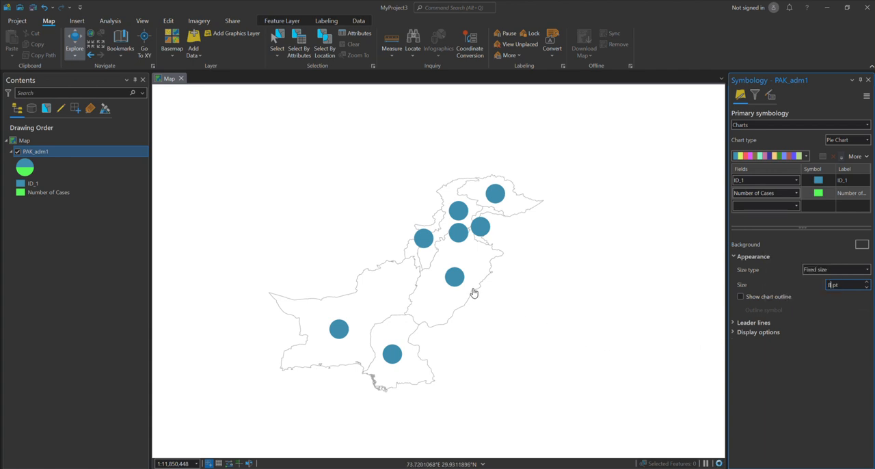
left_click_drag(441, 299, 453, 262)
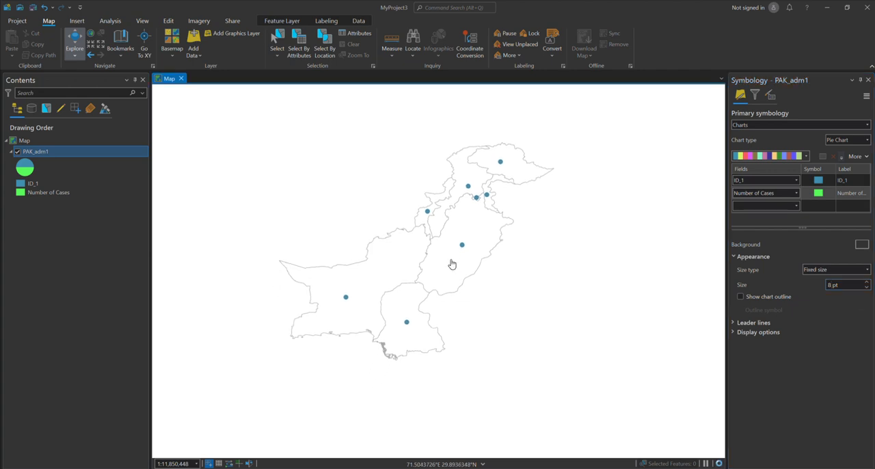
left_click(795, 181)
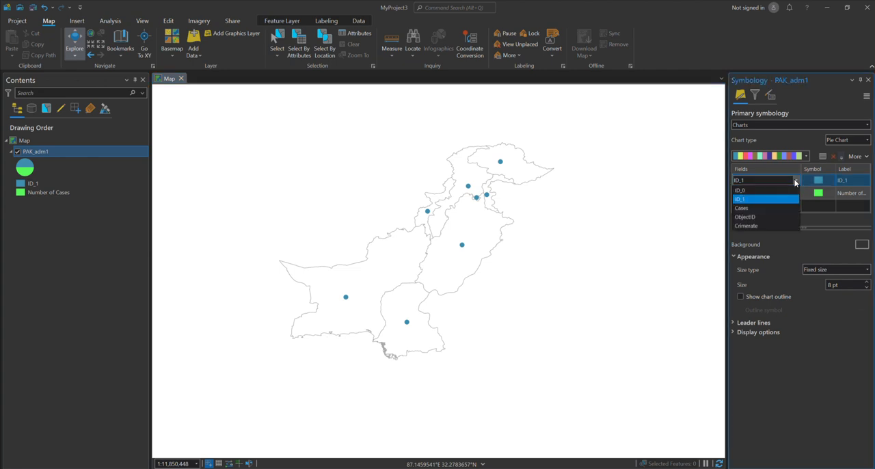
left_click(795, 182)
left_click(795, 194)
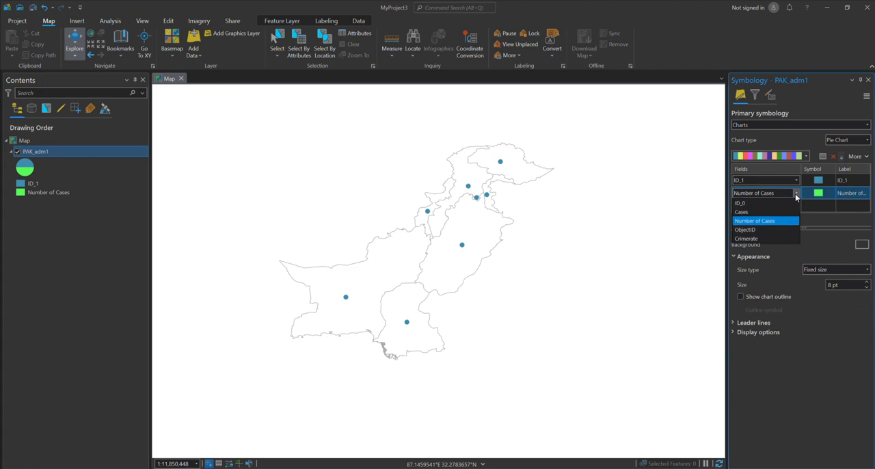
left_click(753, 237)
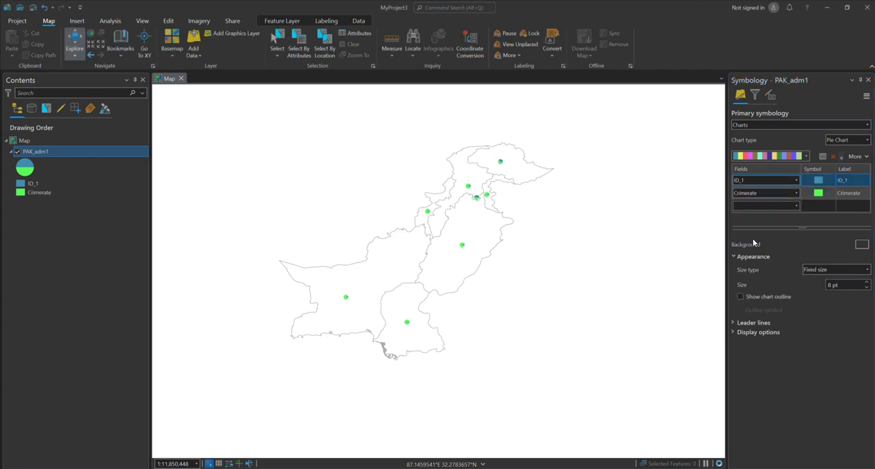
Set the size of the ID_1 and Crimerate pie charts to 15 pt
left_click_drag(448, 225, 474, 221)
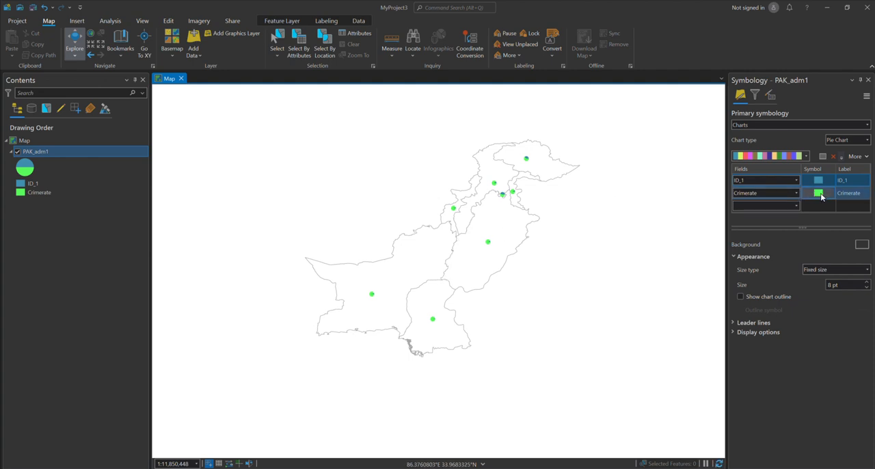
scroll(581, 275, "up", 2)
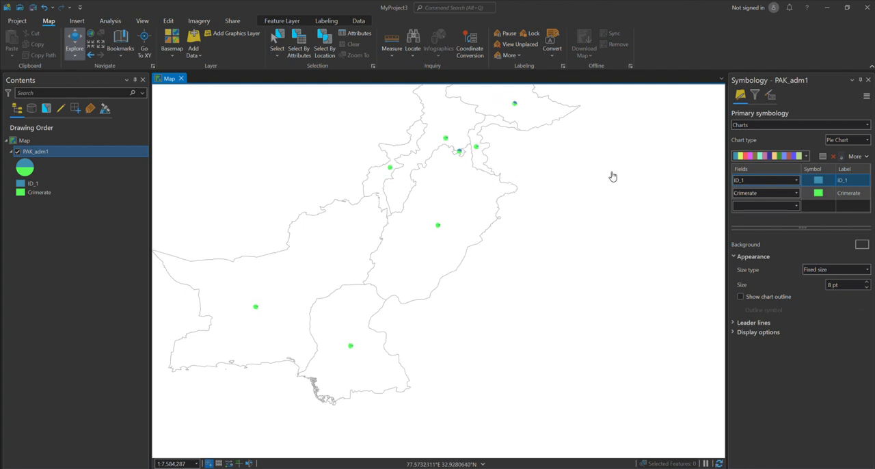
left_click(829, 285)
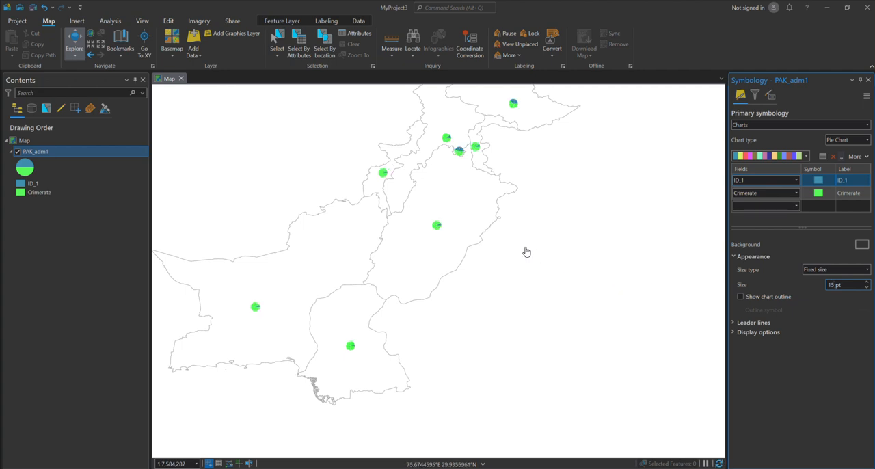
left_click_drag(535, 258, 574, 273)
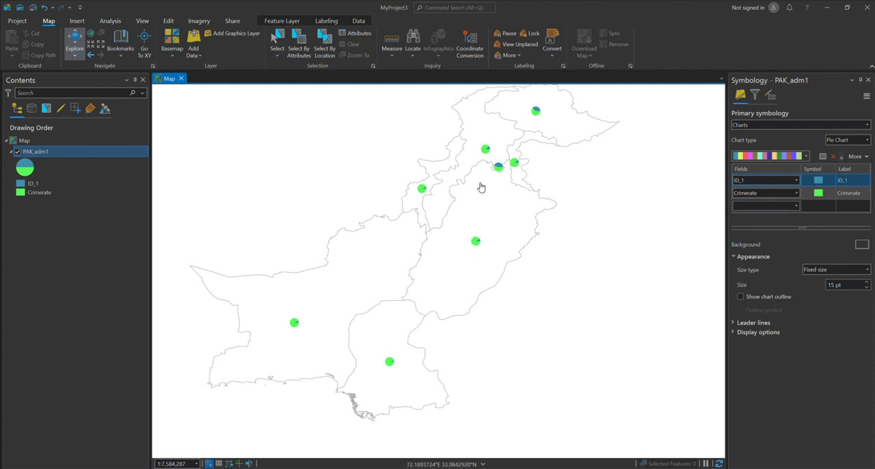
Open the PAK_adm1 attribute table, select row 5 and check its Crimerate value against the map chart
right_click(44, 152)
left_click(71, 127)
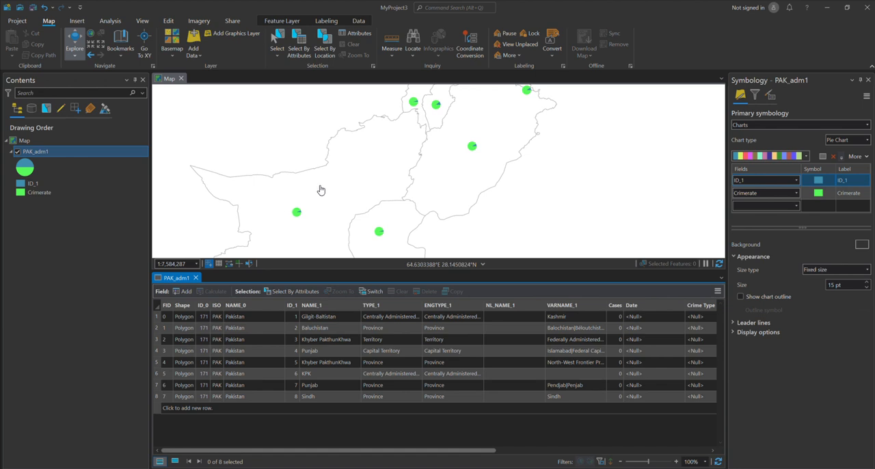
scroll(321, 189, "down", 2)
left_click_drag(349, 170, 309, 169)
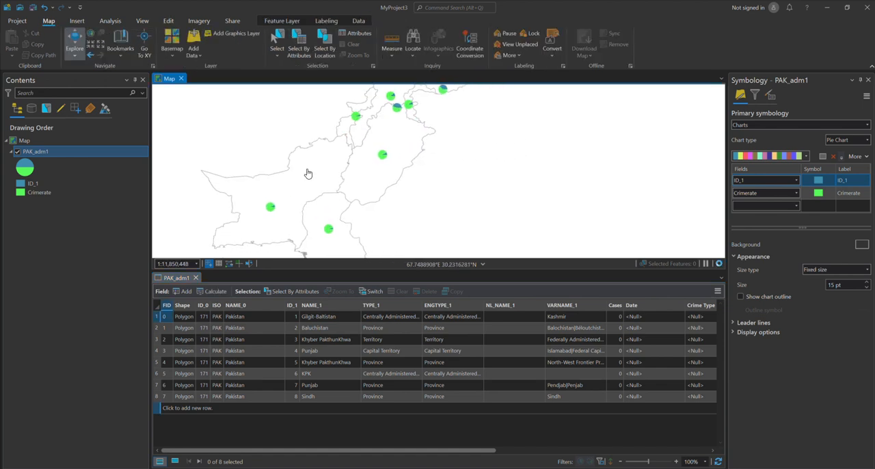
left_click(155, 365)
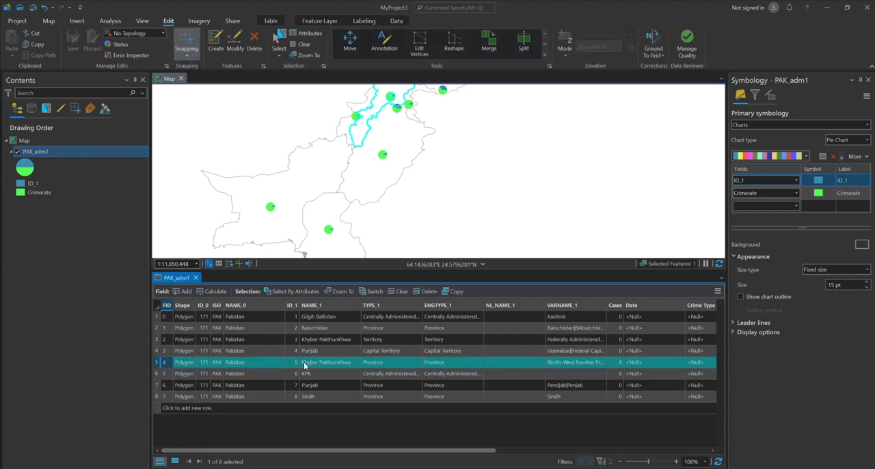
left_click_drag(299, 449, 469, 450)
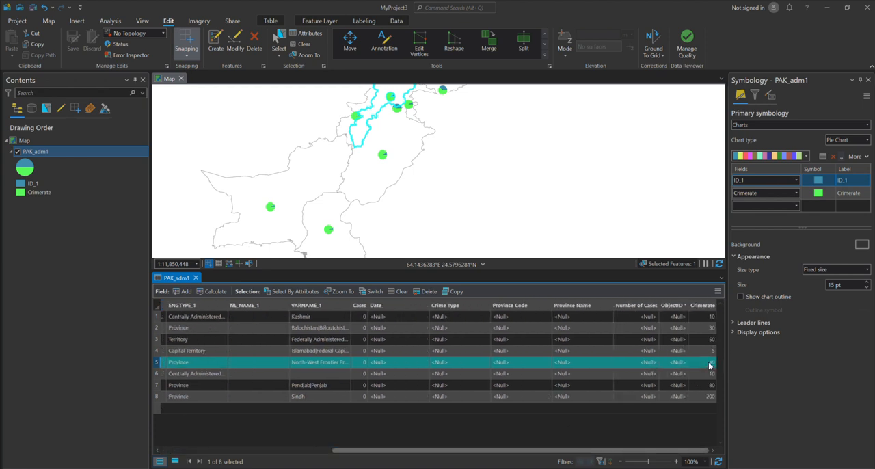
left_click_drag(635, 450, 460, 450)
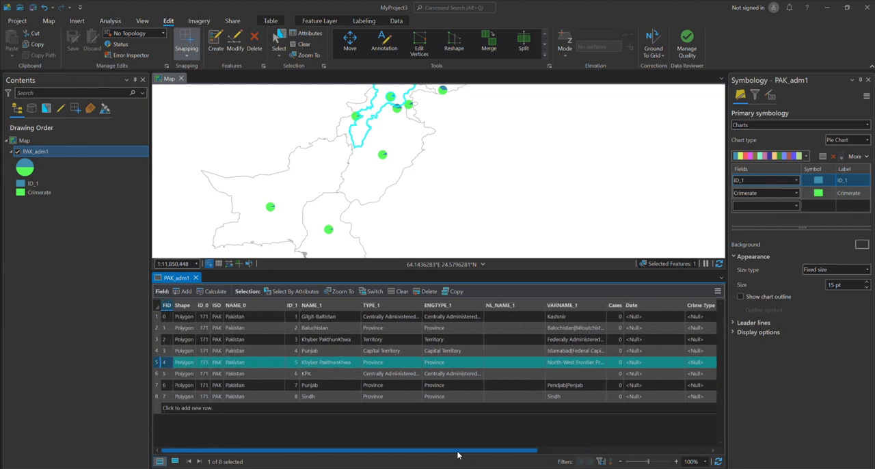
Select the Sindh row, check its Crimerate value, and inspect the large Punjab polygon on the map
left_click(157, 397)
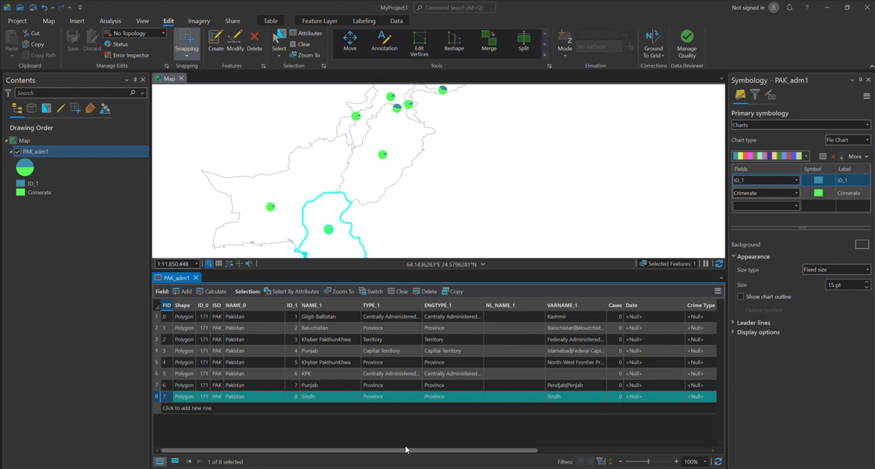
left_click_drag(446, 450, 621, 451)
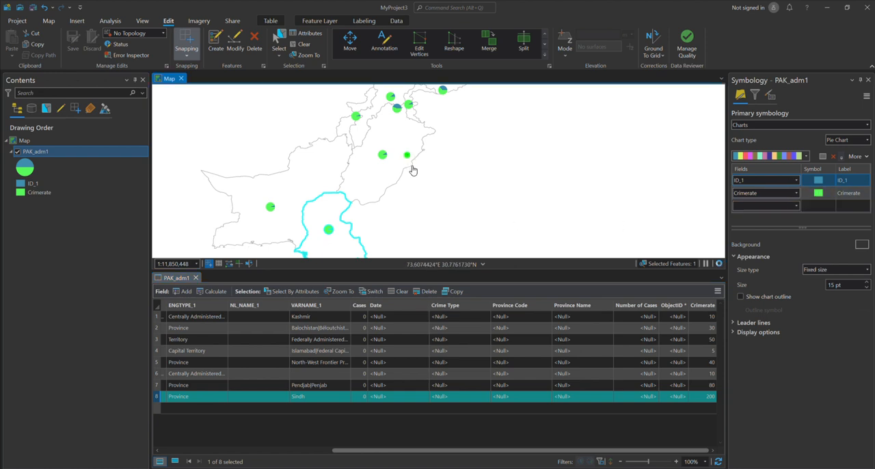
left_click(407, 159)
left_click(534, 201)
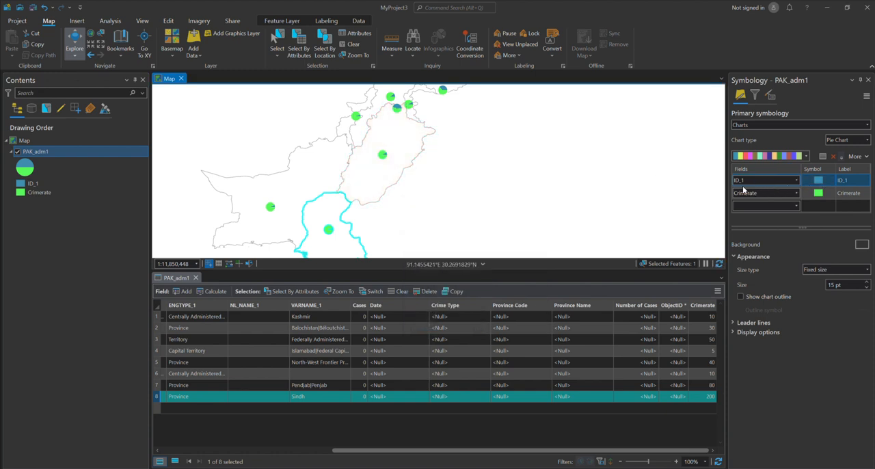
Replace ID_1 with ID_0 as the pie chart's first field, clear the row selection and close the attribute table
left_click_drag(478, 450, 365, 448)
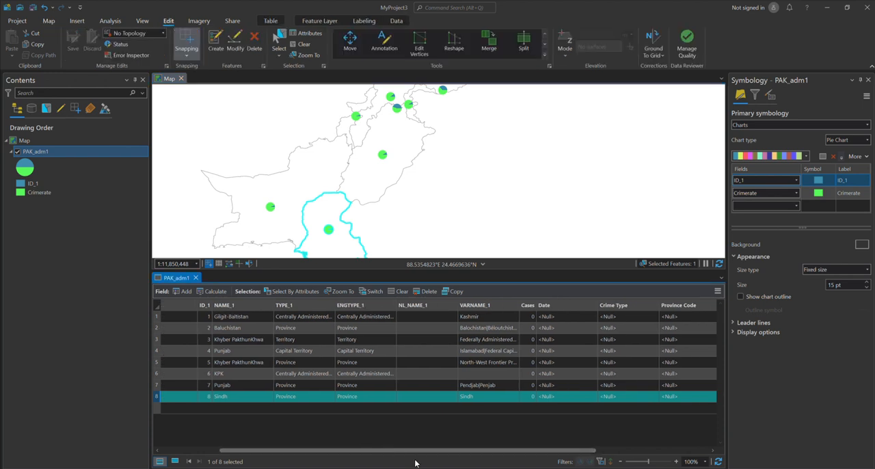
left_click_drag(415, 453, 326, 386)
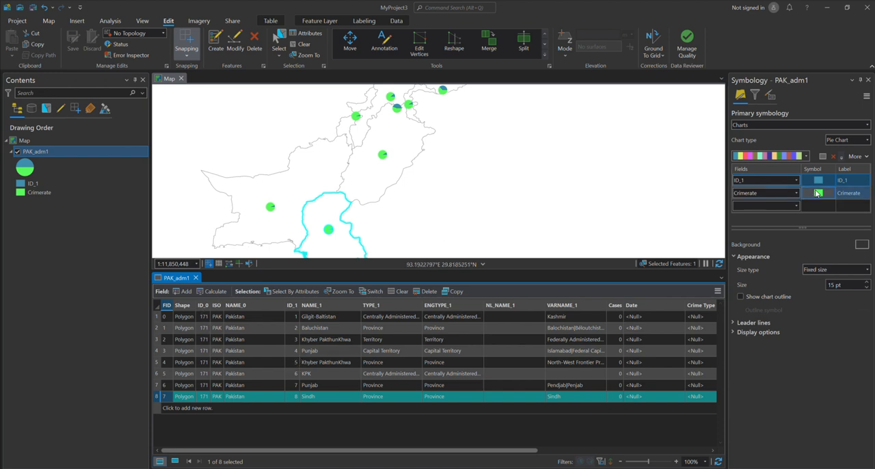
left_click(795, 181)
left_click(739, 190)
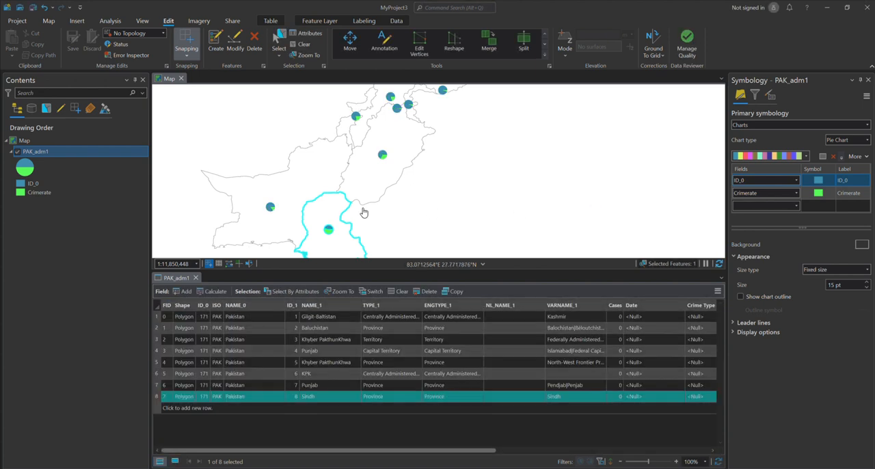
left_click_drag(412, 166, 436, 164)
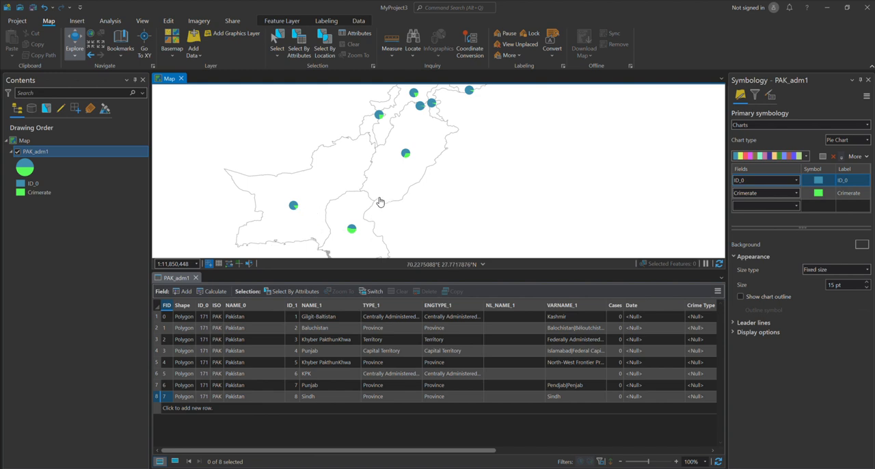
left_click_drag(438, 171, 433, 187)
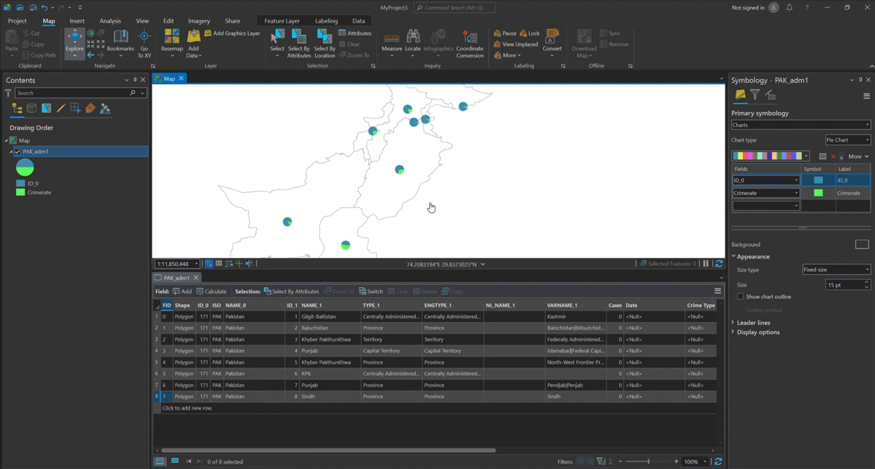
left_click(196, 277)
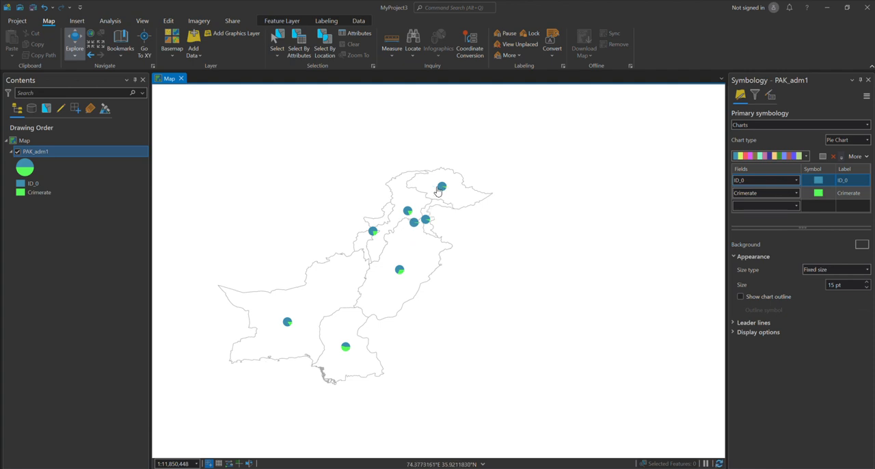
left_click_drag(362, 327, 353, 312)
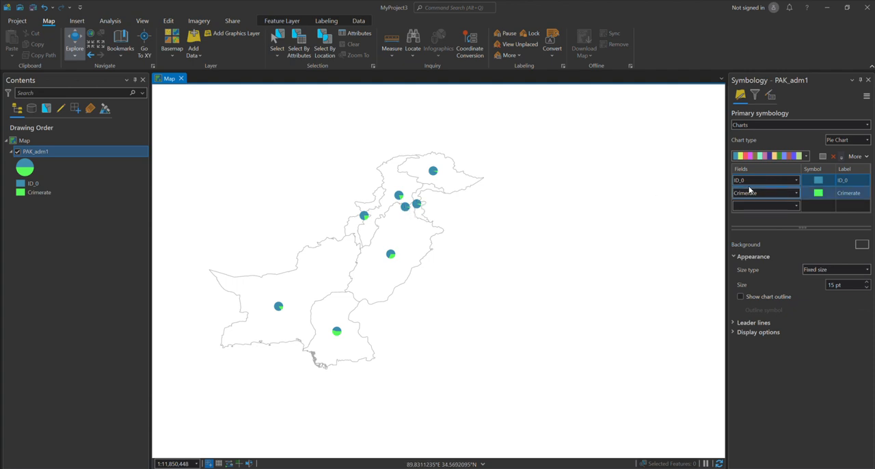
Change the chart type to Bar Chart and recolor the Crimerate bars dark blue
left_click(866, 140)
left_click(786, 150)
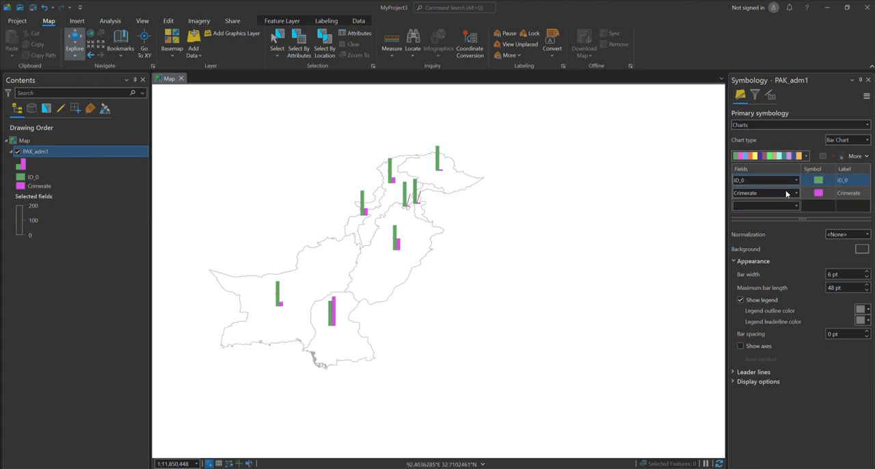
left_click(813, 195)
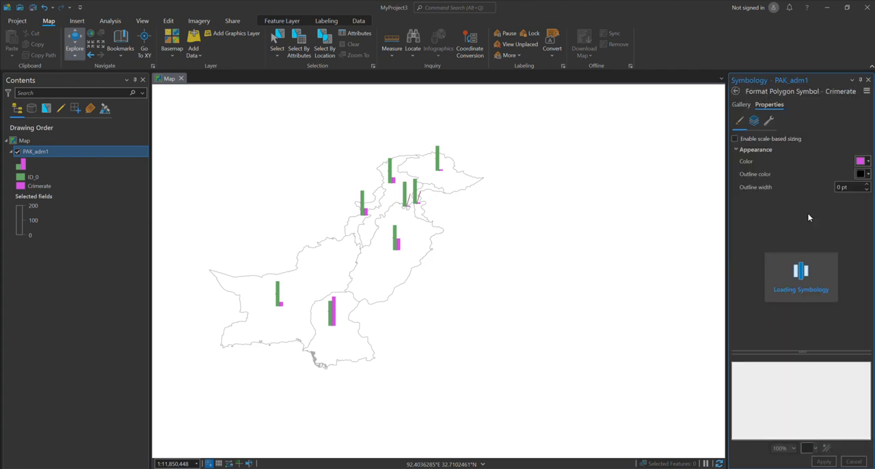
left_click(868, 162)
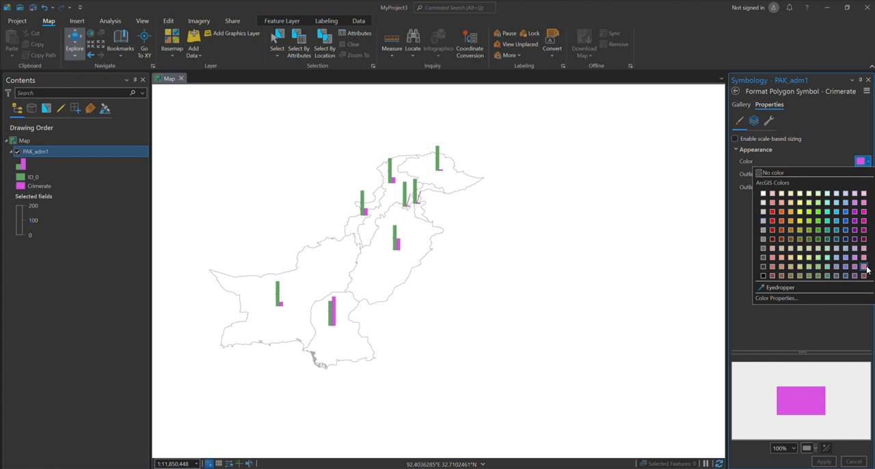
left_click(845, 239)
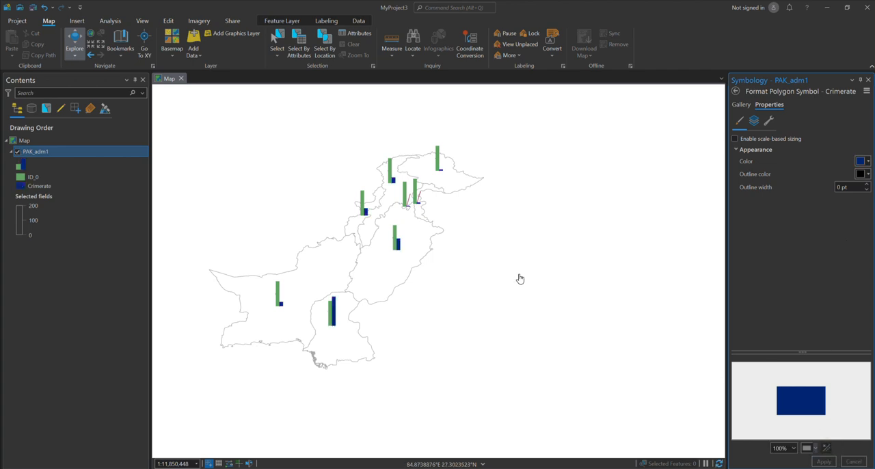
left_click(736, 91)
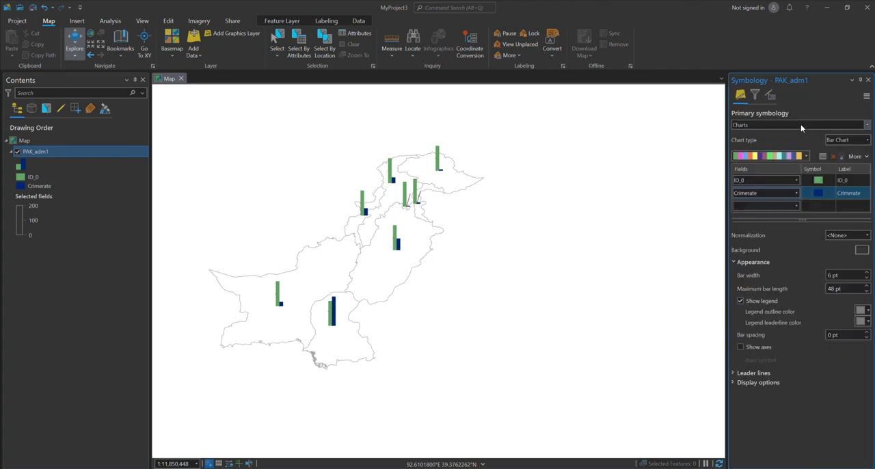
Change the PAK_adm1 chart type to Stacked Chart
left_click(865, 140)
left_click(794, 175)
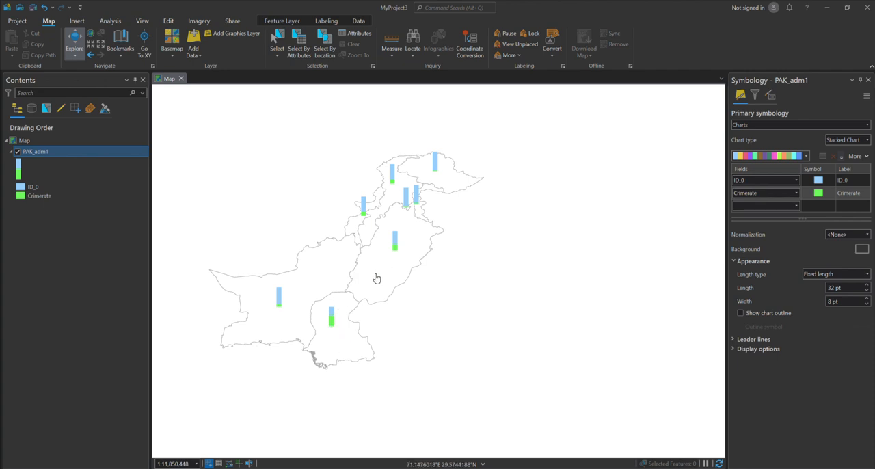
left_click_drag(376, 278, 435, 275)
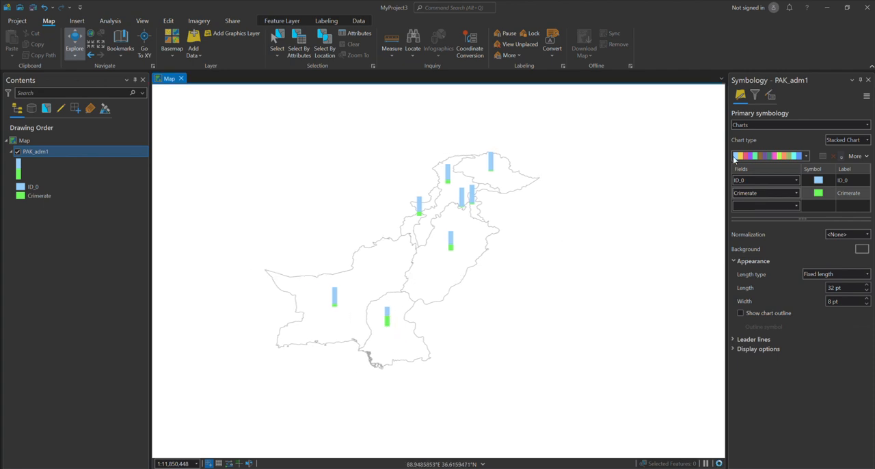
Remove the ID_0 field from the stacked chart and add it again below Crimerate
right_click(795, 180)
left_click(752, 236)
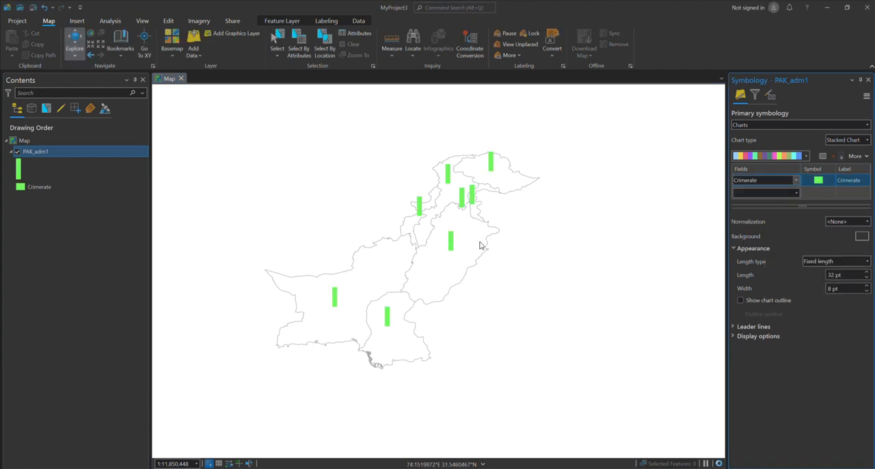
left_click_drag(481, 239, 453, 240)
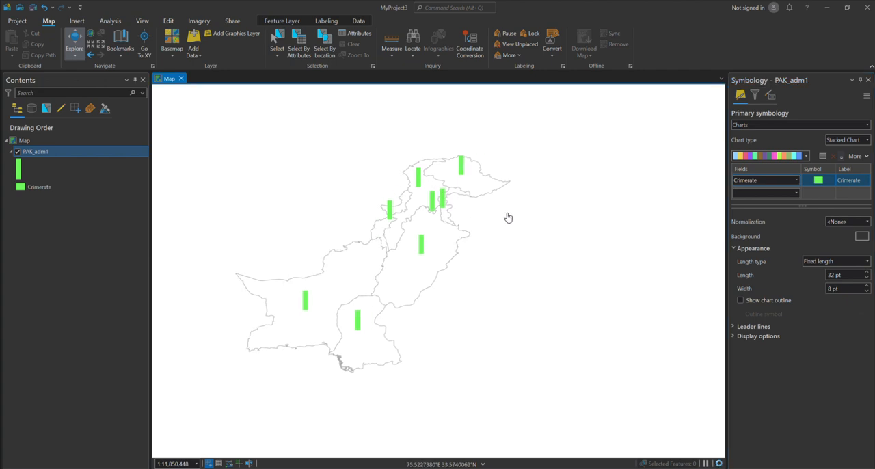
left_click(795, 193)
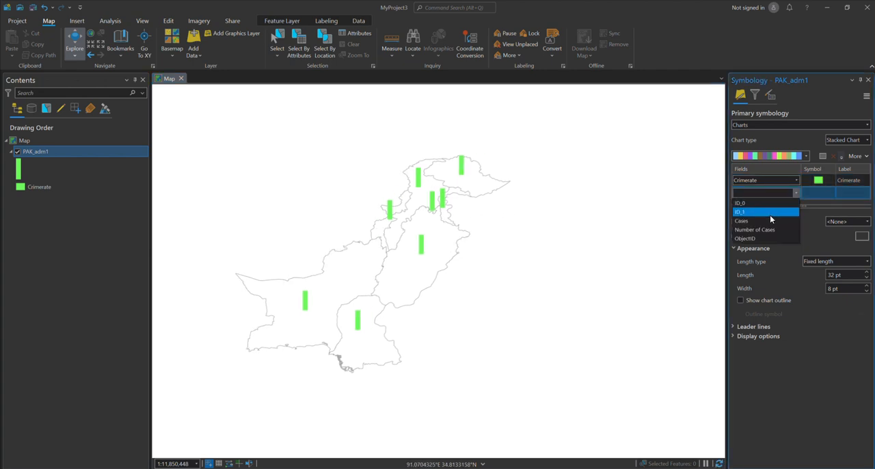
left_click(770, 214)
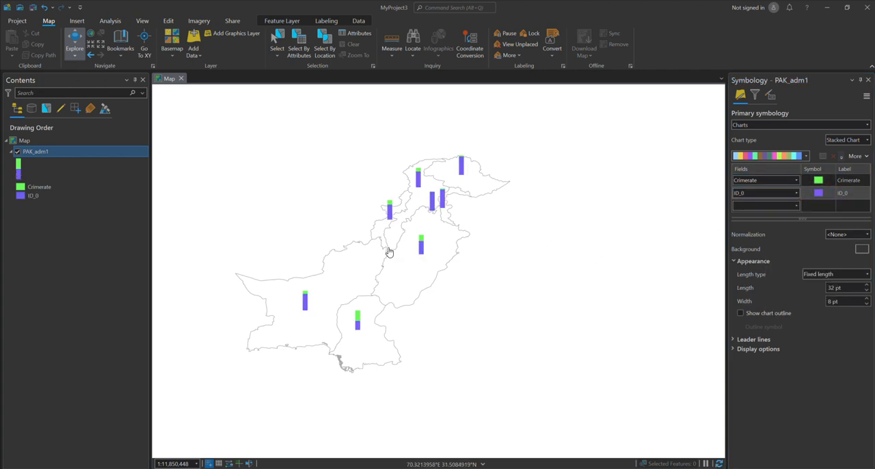
Check the length type options for the stacked chart and try the chart outline on and off
left_click_drag(391, 266, 397, 232)
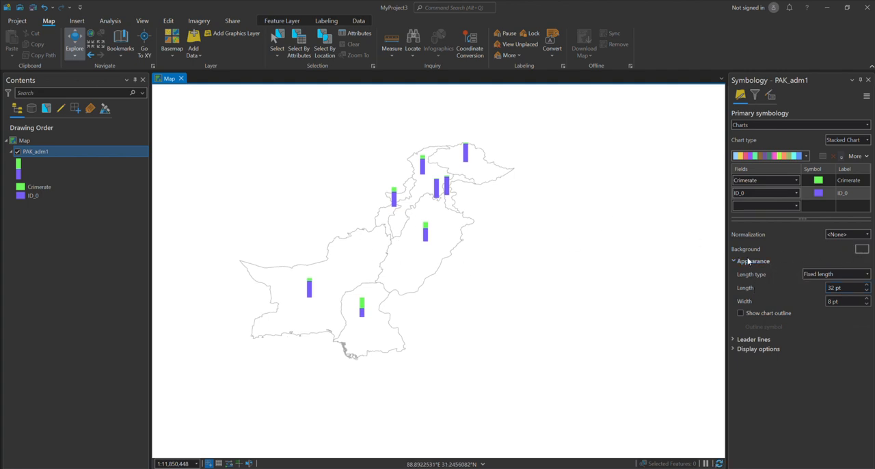
left_click(865, 276)
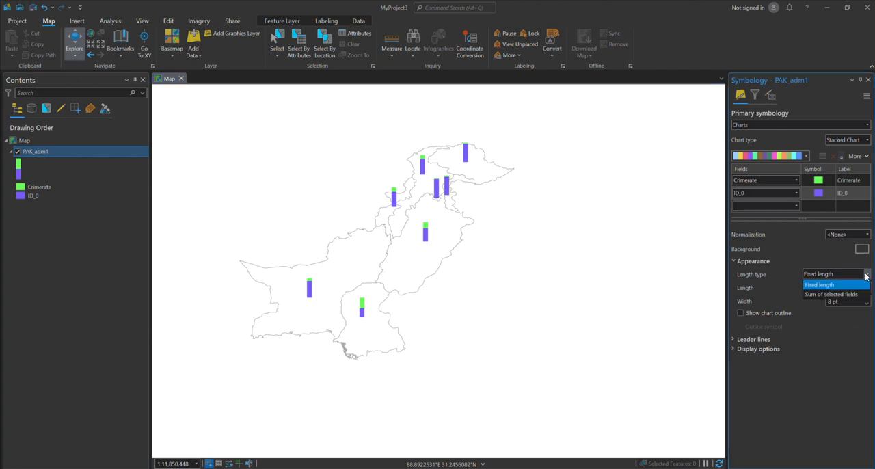
left_click(866, 276)
left_click(740, 313)
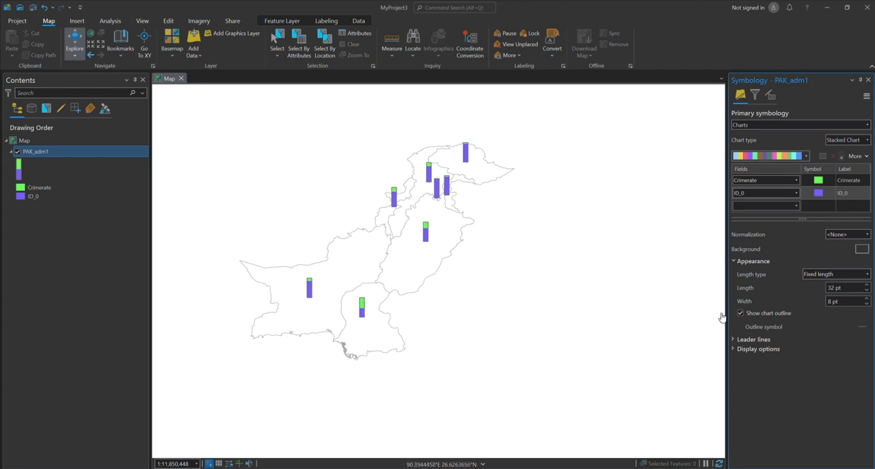
left_click(739, 313)
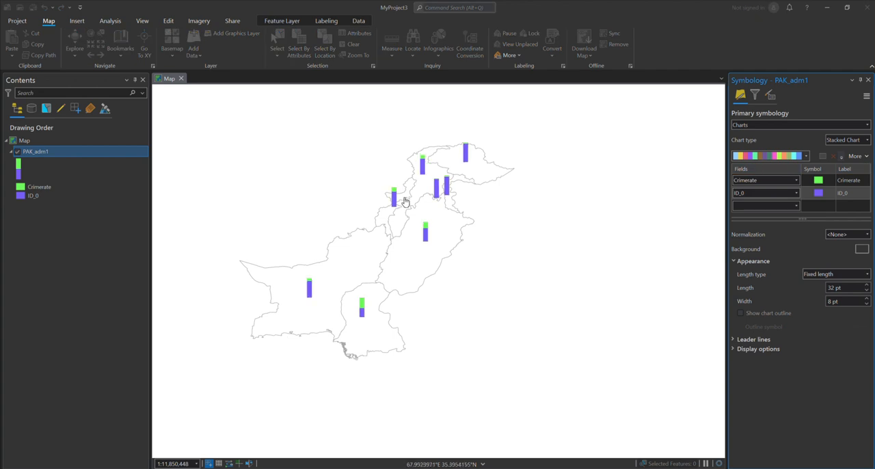
Change the PAK_adm1 chart type from stacked back to Pie Chart
mouse_move(351, 201)
left_mouse_down()
mouse_move(408, 201)
mouse_move(375, 204)
left_mouse_up()
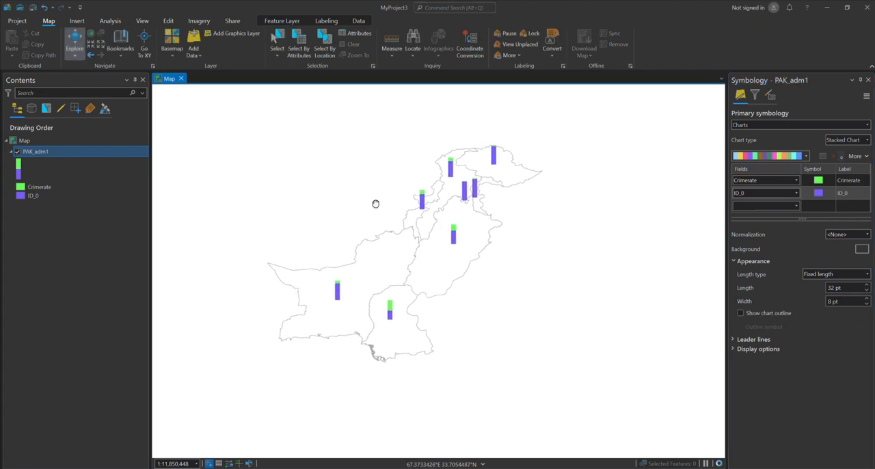
left_click(855, 140)
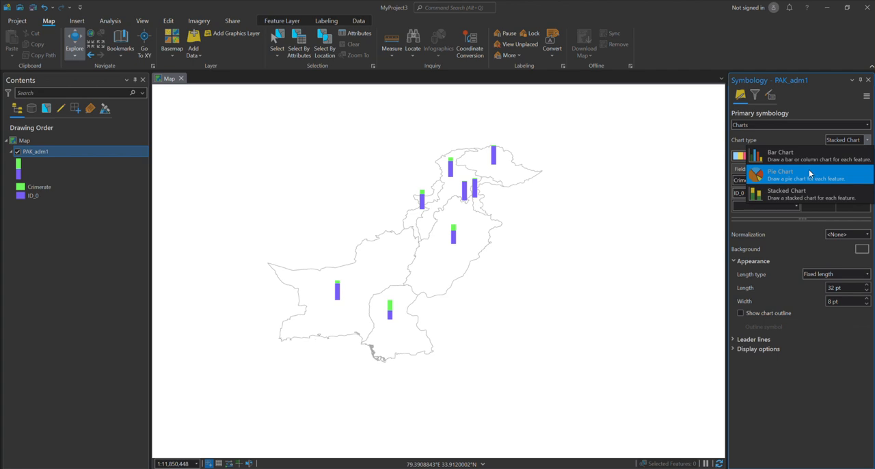
left_click(809, 173)
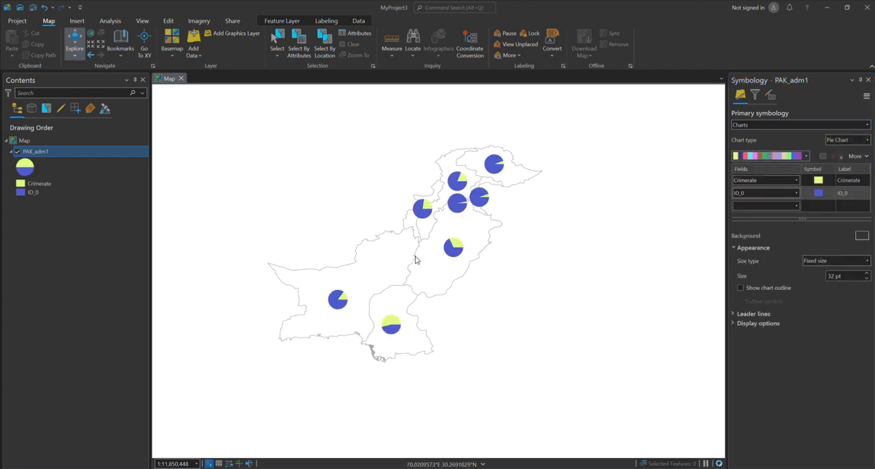